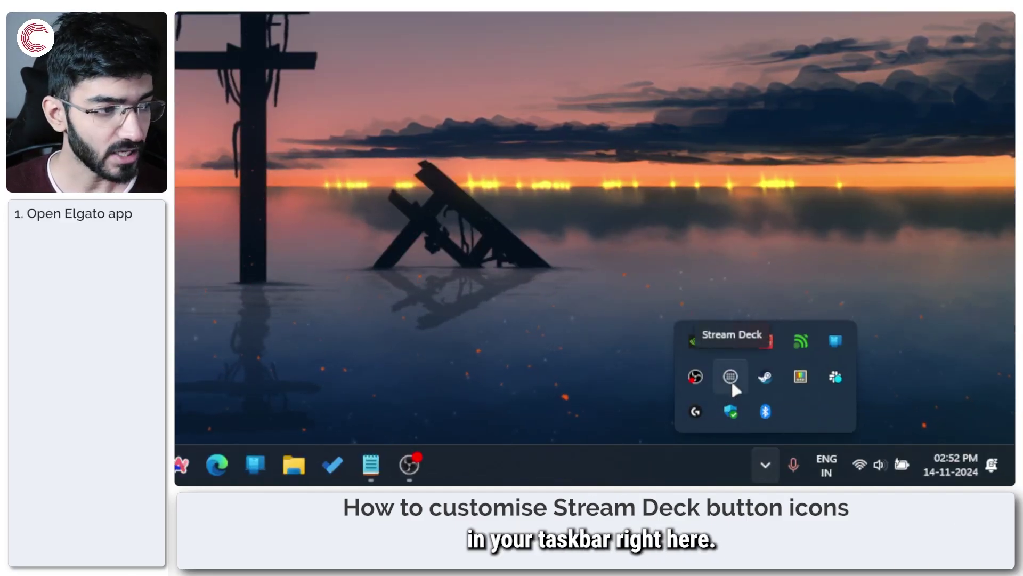
# Bring up Stream Deck from the tray and select the Videos key in the OBS Main profile.
pyautogui.click(731, 377)
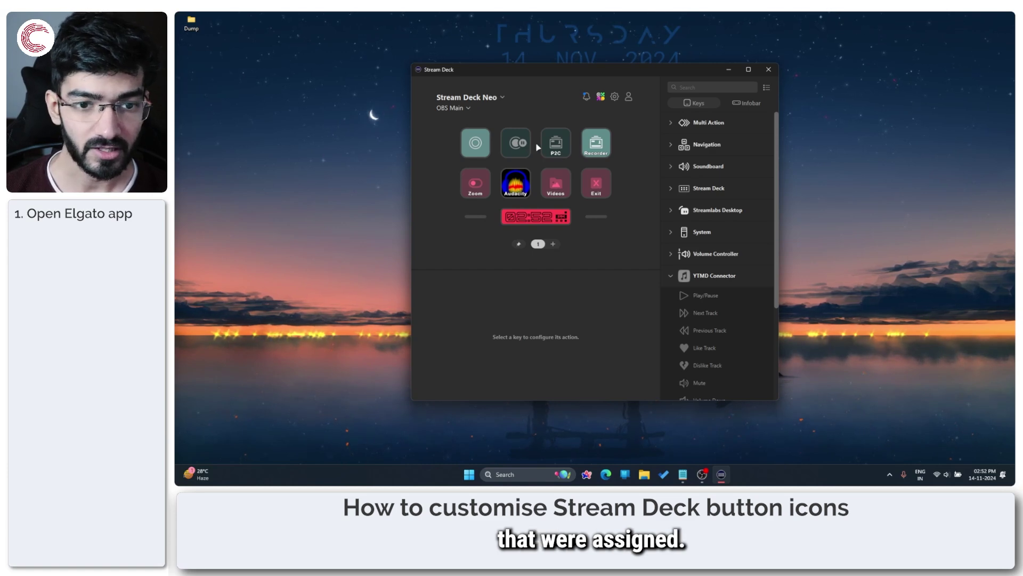
pyautogui.click(561, 184)
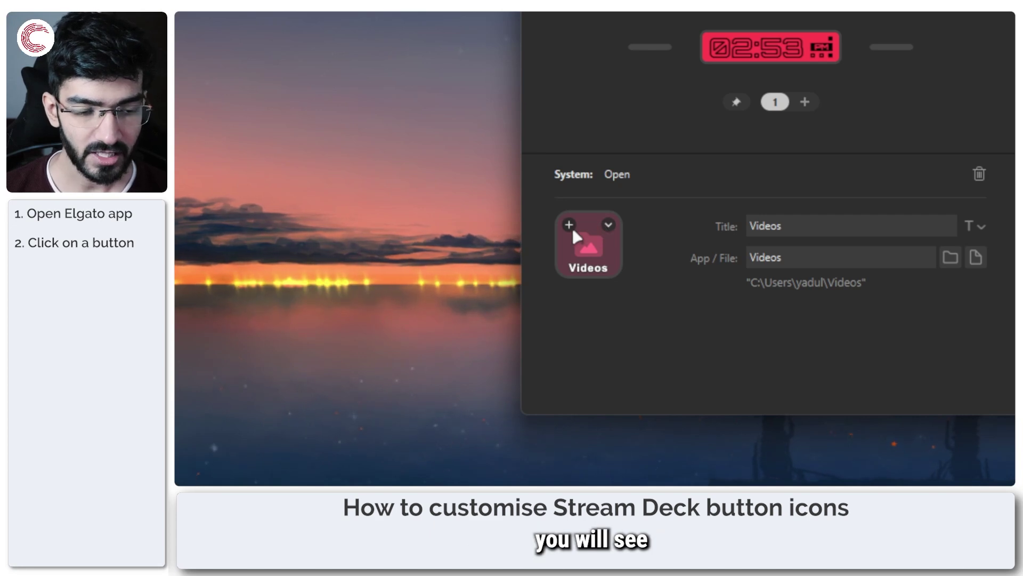
# Open the Stream Deck Icon Library from the Videos key's icon dropdown.
pyautogui.click(608, 226)
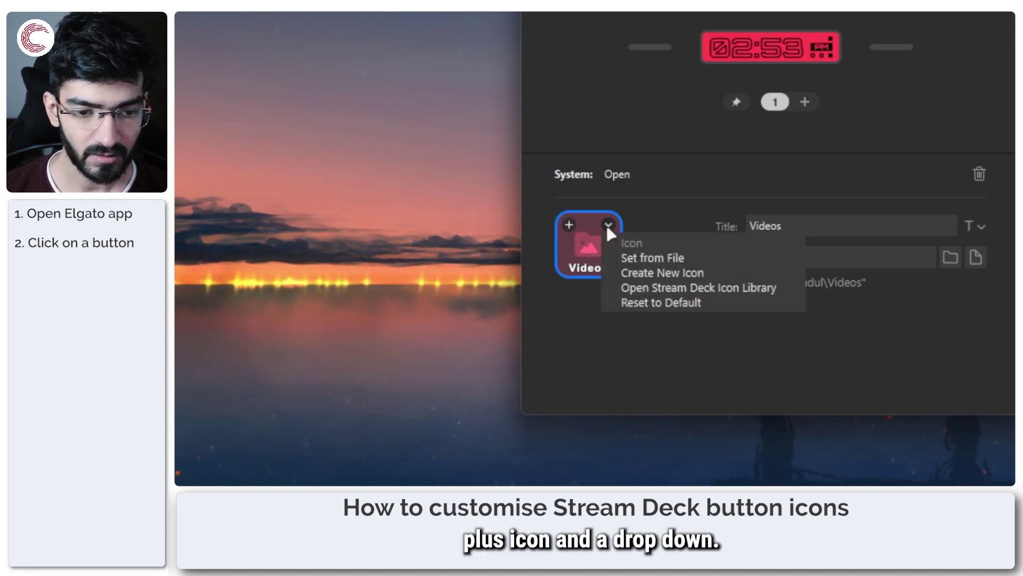
pyautogui.click(607, 225)
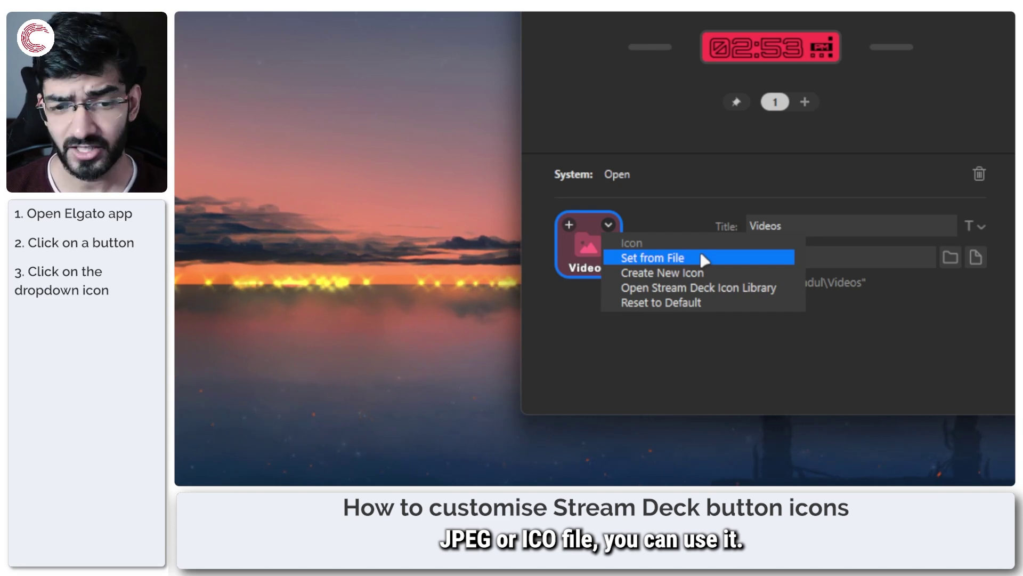
pyautogui.click(696, 288)
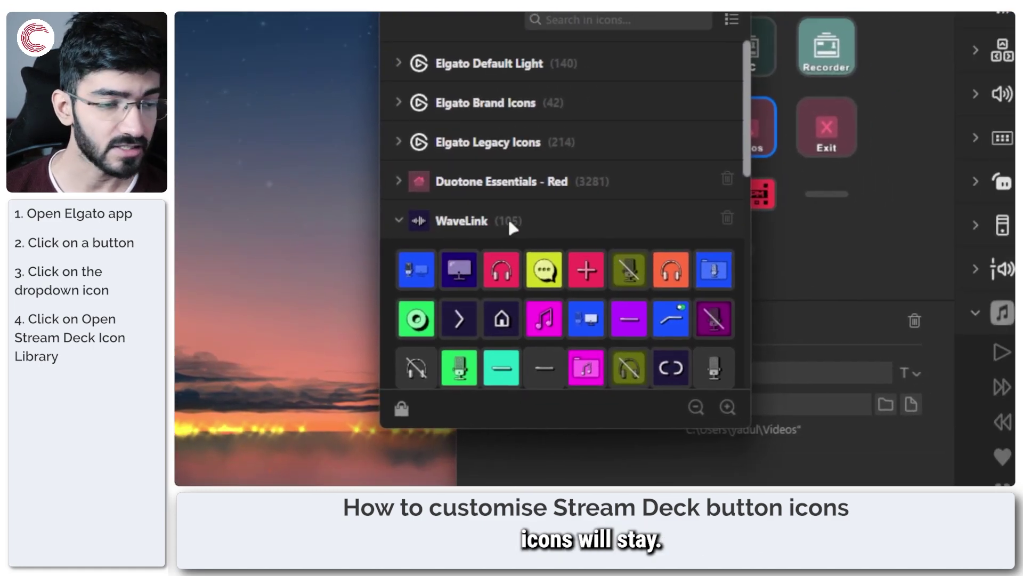
# Collapse WaveLink, then expand and browse the Duotone Essentials - Red icon pack.
pyautogui.click(401, 220)
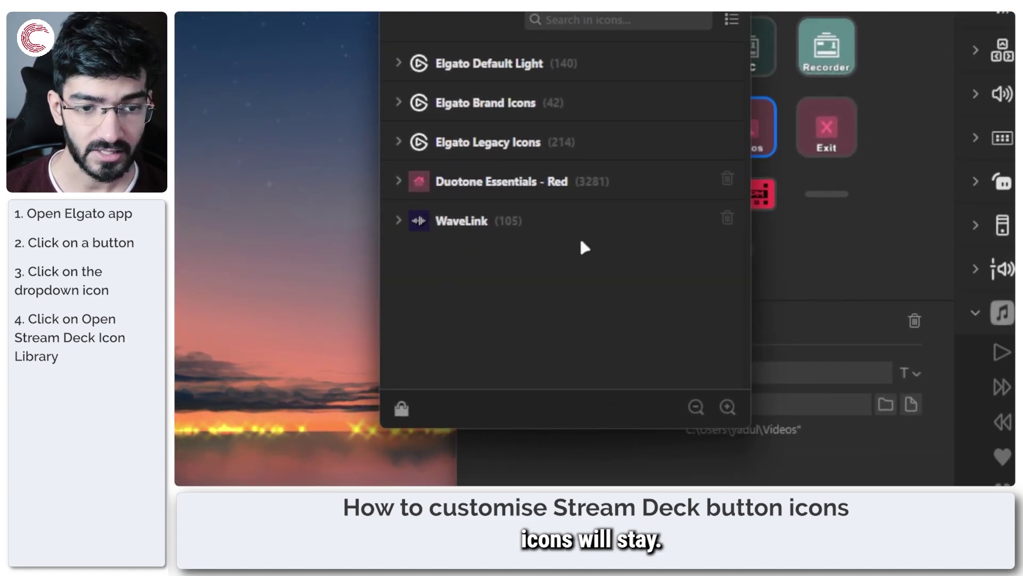
pyautogui.click(398, 181)
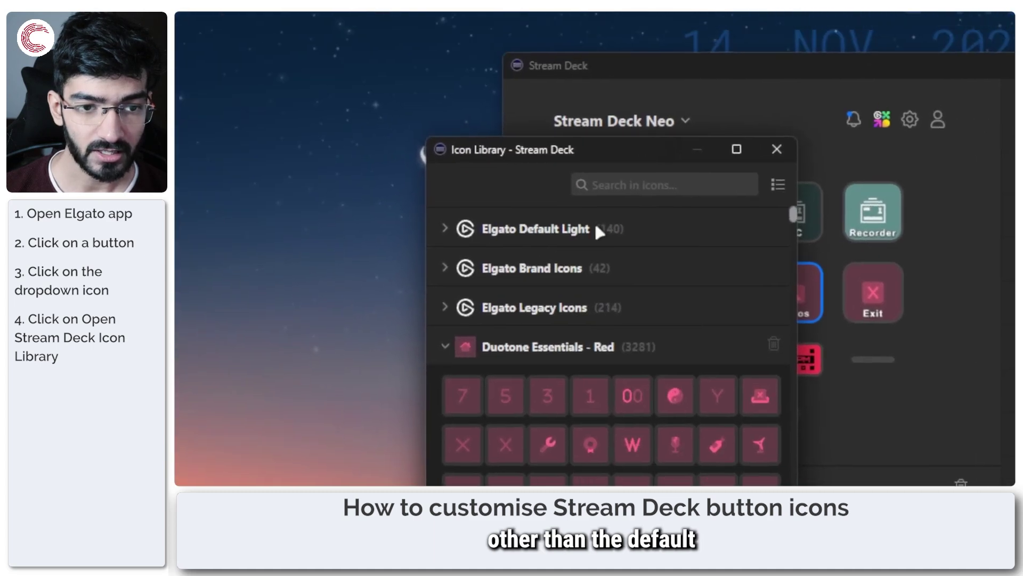
pyautogui.scroll(-5, 590, 266)
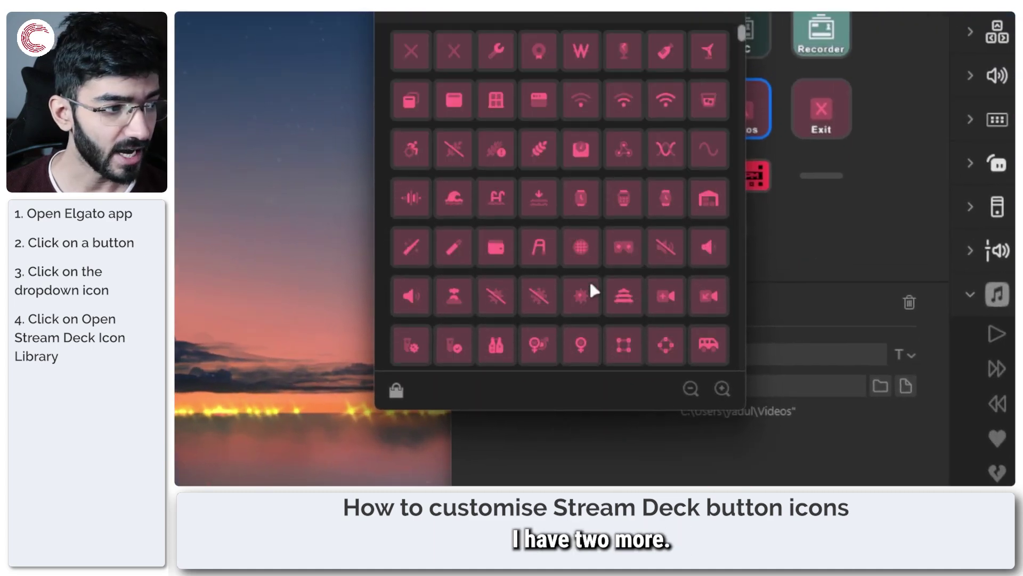
pyautogui.scroll(5, 590, 279)
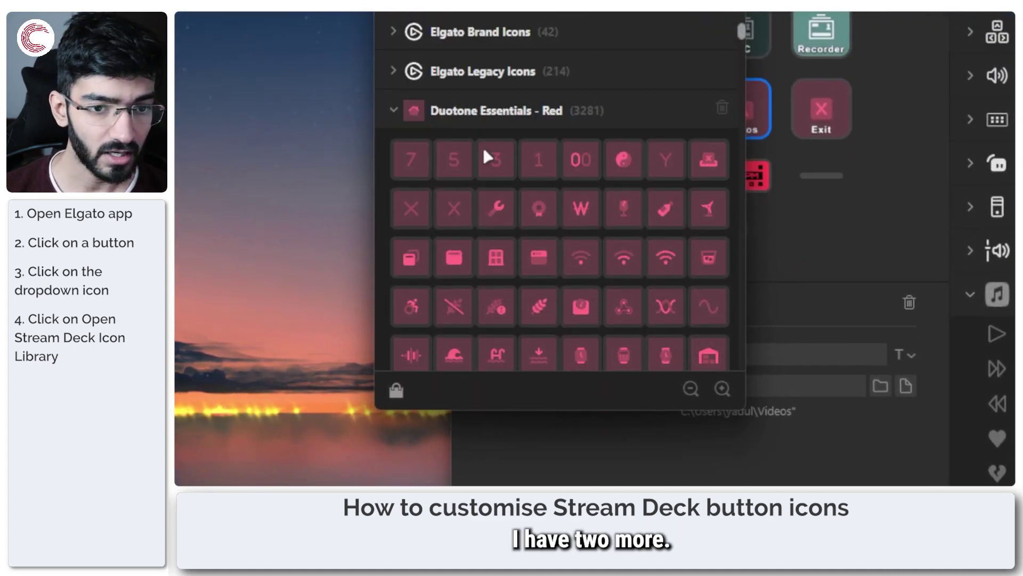
# Collapse Duotone Essentials - Red and browse the re-expanded WaveLink icon pack.
pyautogui.click(394, 109)
pyautogui.click(394, 202)
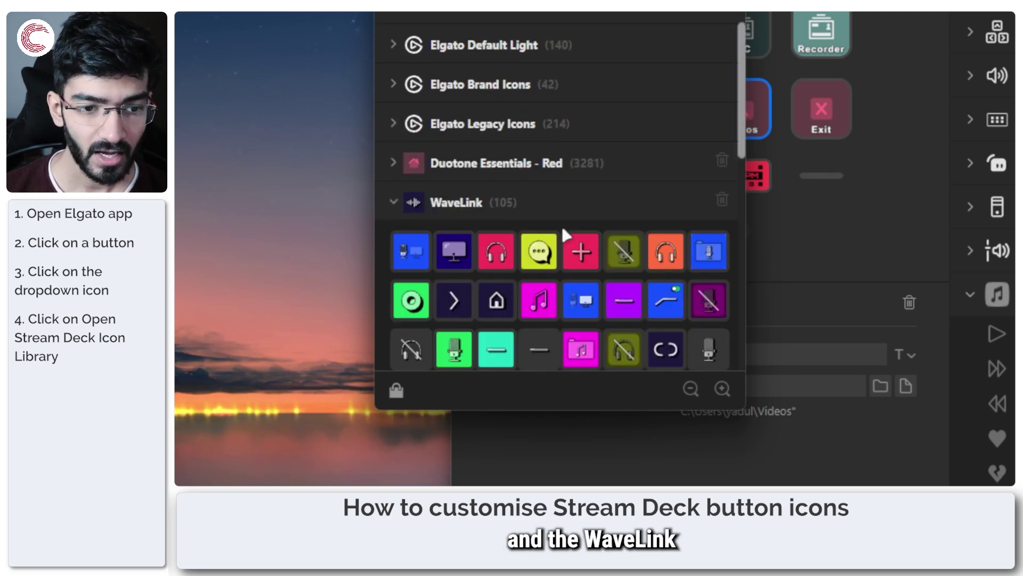
pyautogui.scroll(-4, 561, 225)
pyautogui.scroll(-2, 562, 226)
pyautogui.scroll(-1, 561, 226)
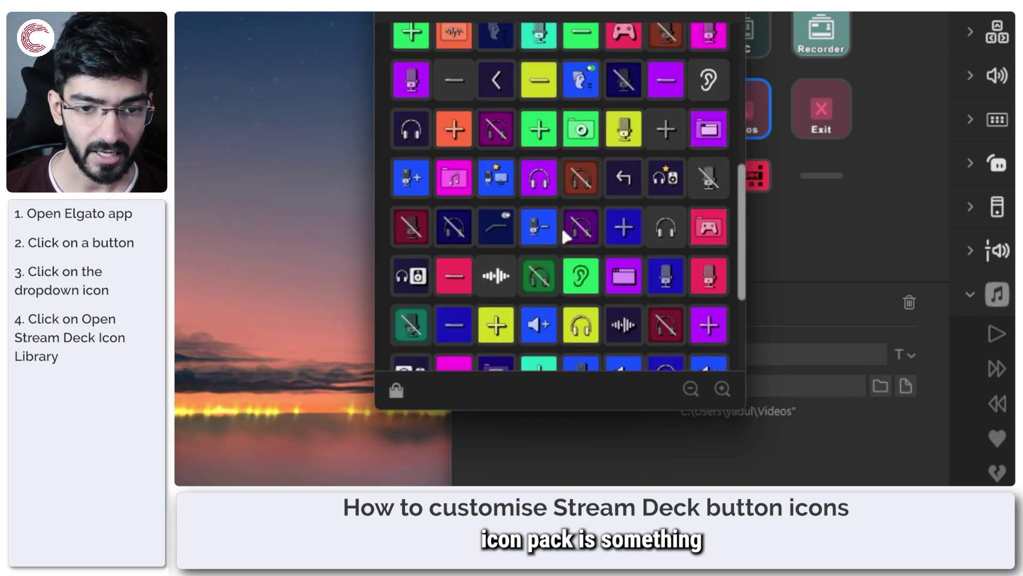
pyautogui.scroll(-1, 562, 226)
pyautogui.scroll(-2, 561, 226)
pyautogui.scroll(3, 561, 226)
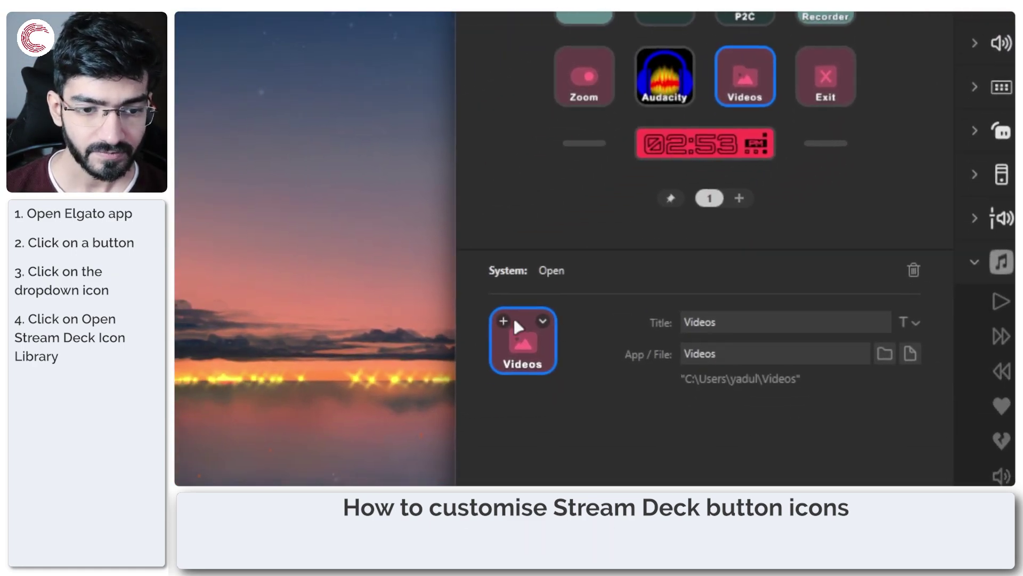
# Open the Icon Library from the Videos key preview and browse the WaveLink icons.
pyautogui.click(501, 322)
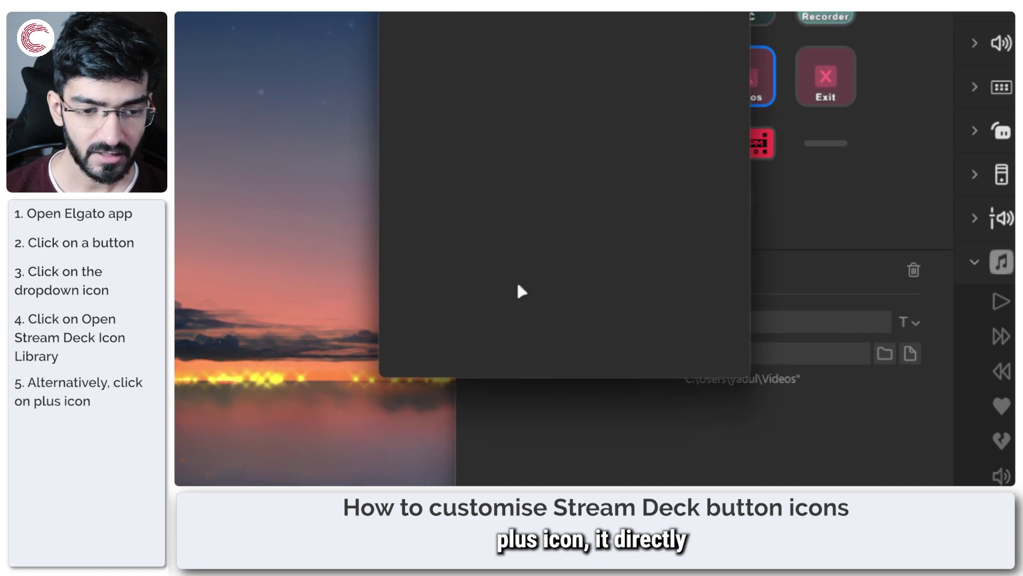
pyautogui.scroll(-5, 525, 238)
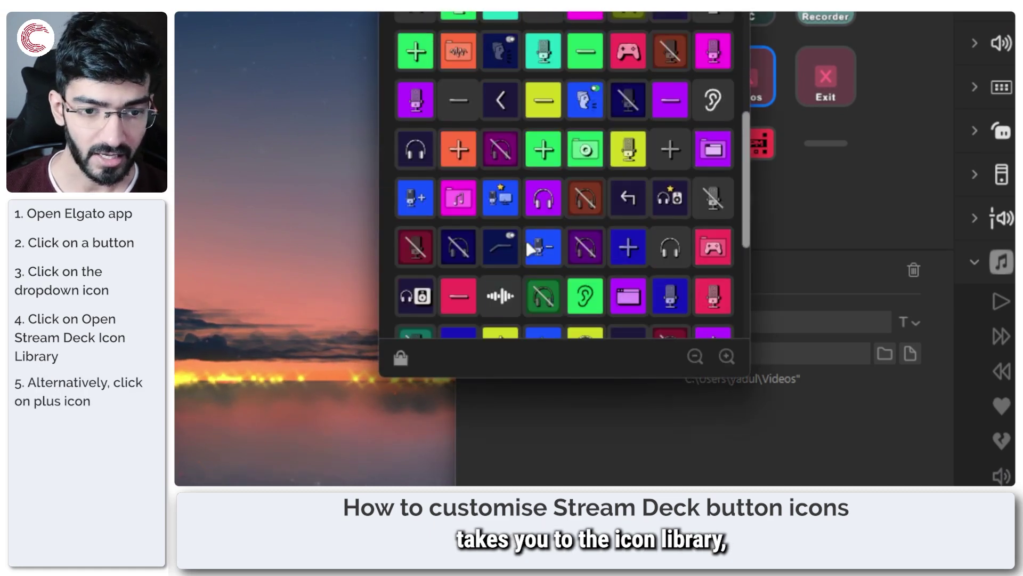
pyautogui.scroll(-3, 565, 226)
pyautogui.scroll(-2, 571, 235)
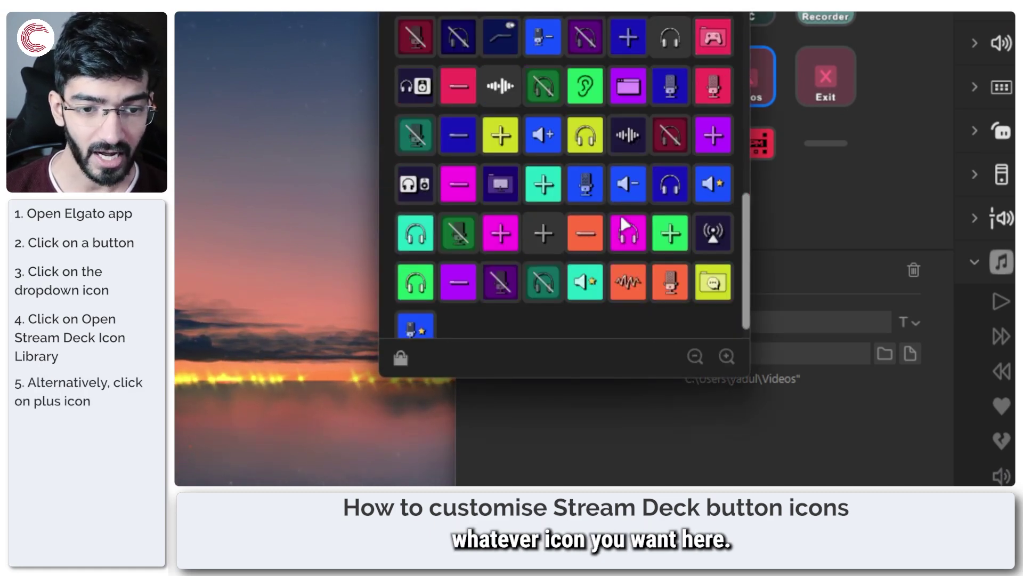
pyautogui.scroll(1, 622, 222)
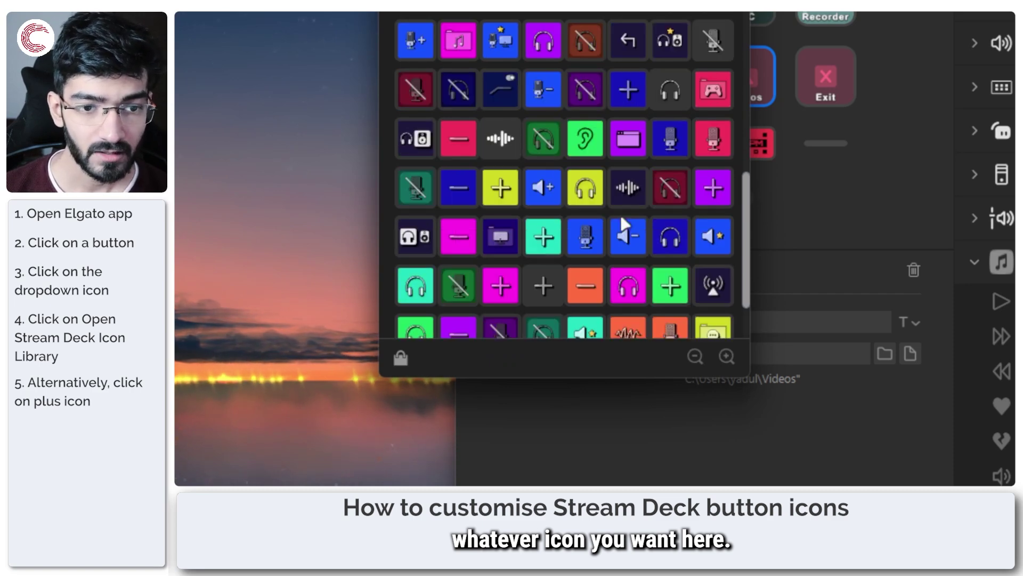
pyautogui.scroll(1, 624, 224)
pyautogui.scroll(1, 623, 224)
pyautogui.scroll(1, 623, 224)
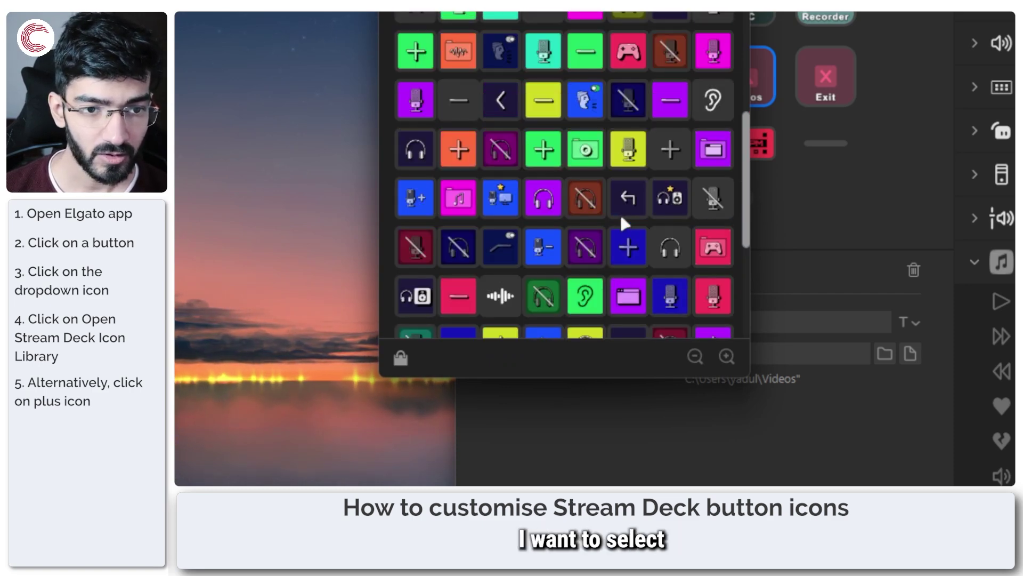
pyautogui.scroll(1, 624, 223)
pyautogui.scroll(2, 623, 222)
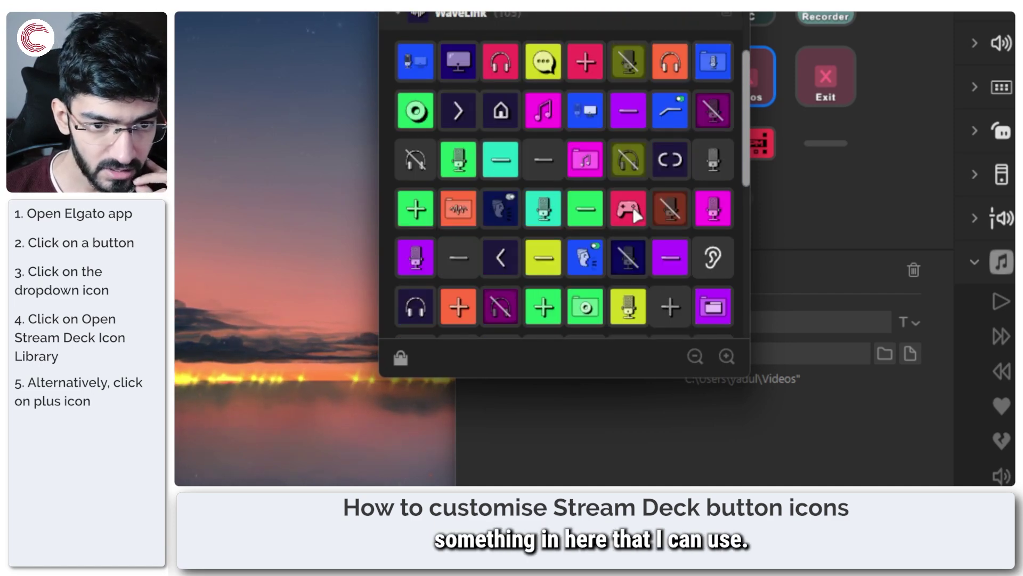
# Find and assign the purple WaveLink window icon to the Videos key.
pyautogui.scroll(-3, 631, 221)
pyautogui.scroll(-1, 633, 219)
pyautogui.scroll(-1, 633, 219)
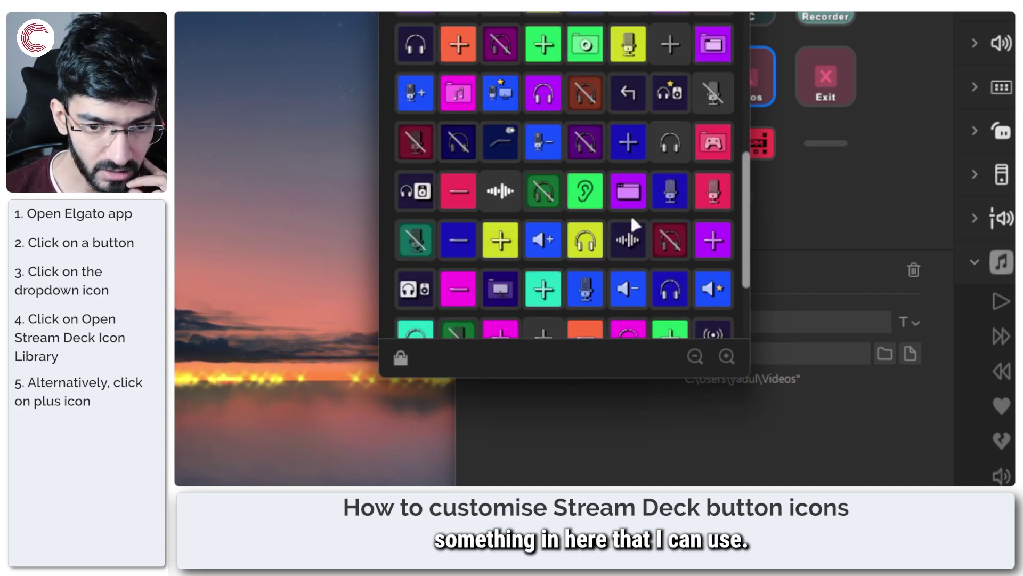
pyautogui.scroll(-1, 633, 219)
pyautogui.scroll(-1, 633, 219)
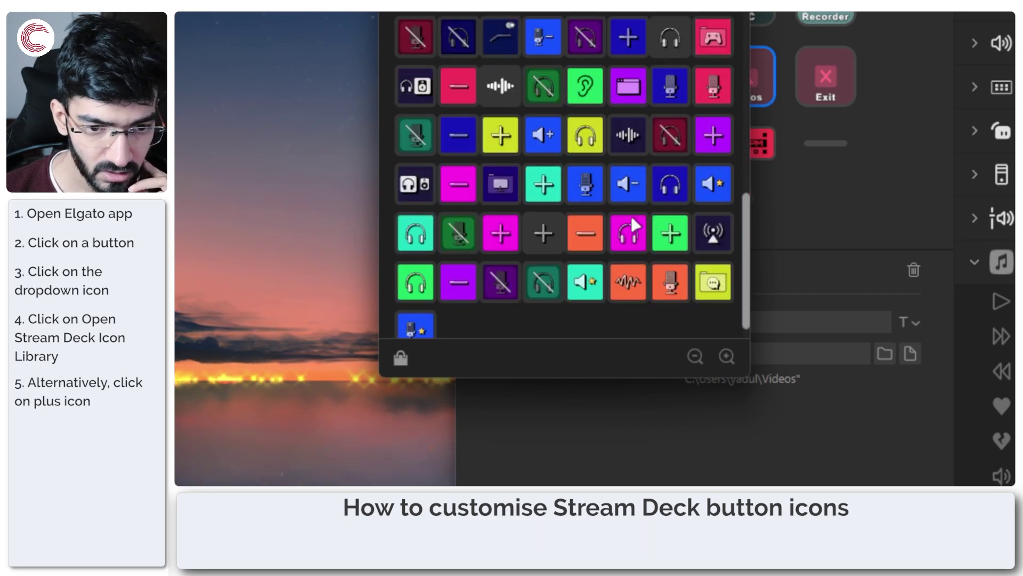
pyautogui.scroll(-1, 632, 219)
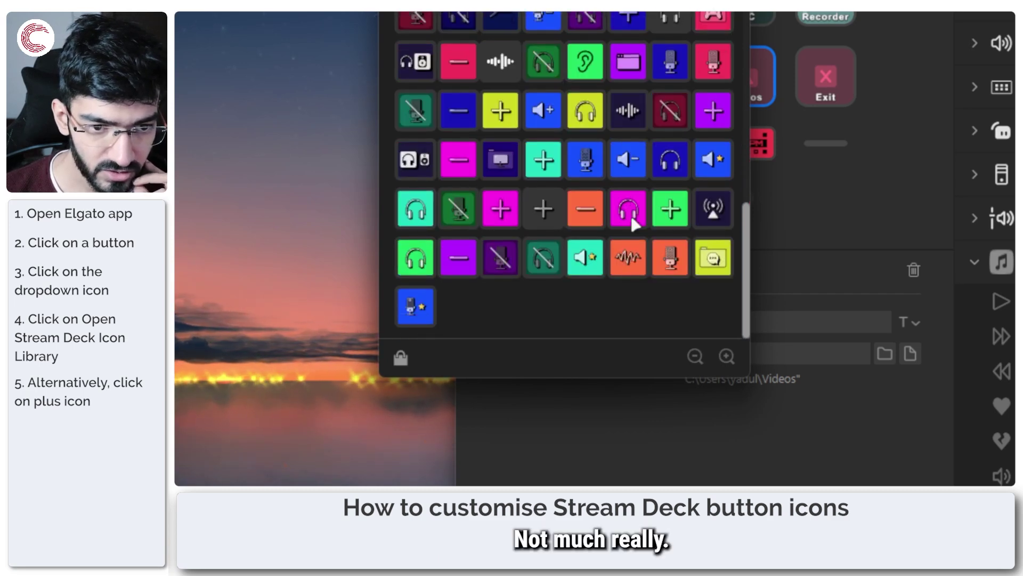
pyautogui.click(640, 70)
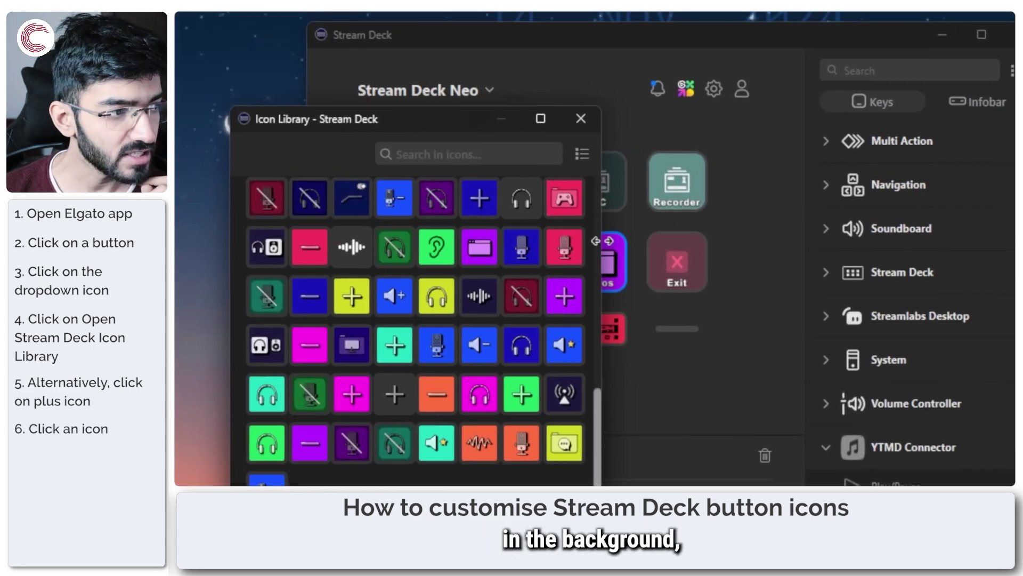
# Close the Icon Library, deselect the Videos key, and select the Zoom key.
pyautogui.click(581, 118)
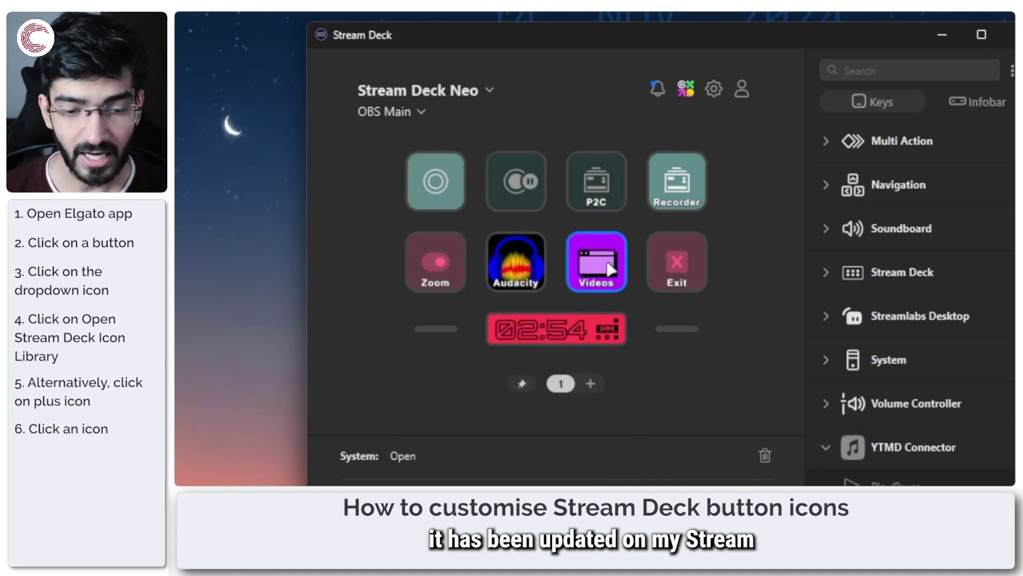
pyautogui.click(715, 376)
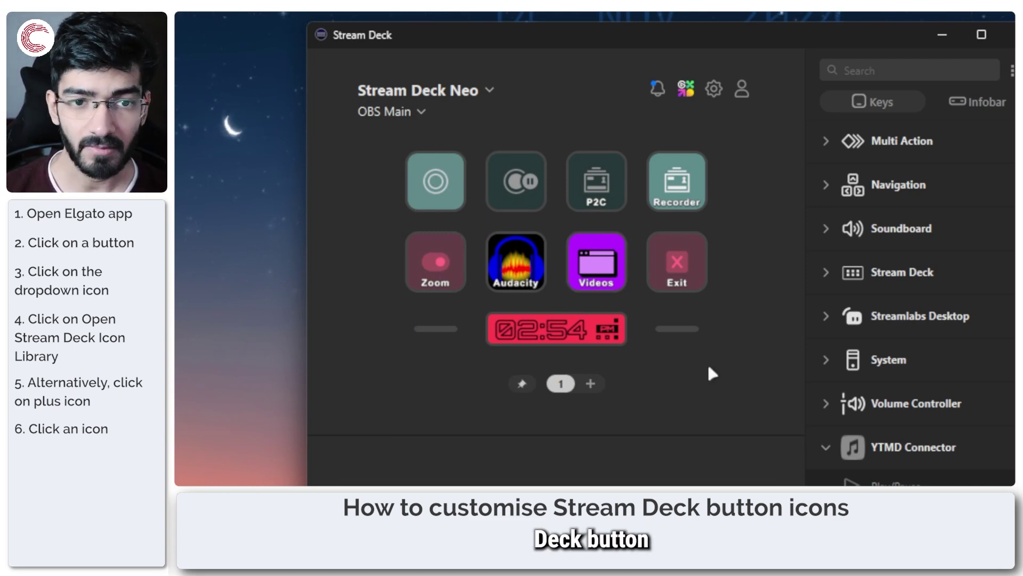
pyautogui.click(444, 259)
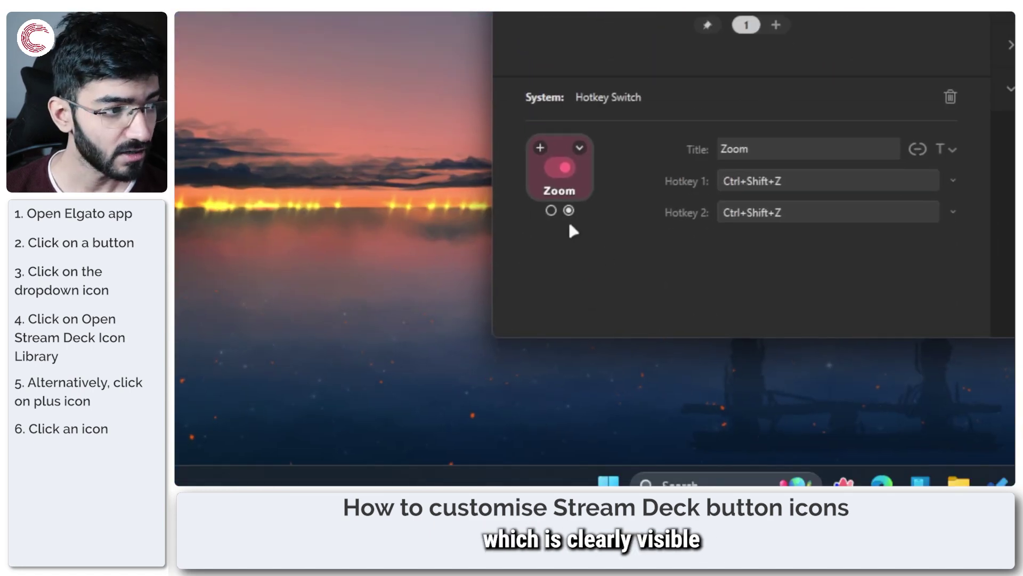
# Preview the Zoom key's two toggle-state icons, ending on the first state.
pyautogui.click(552, 211)
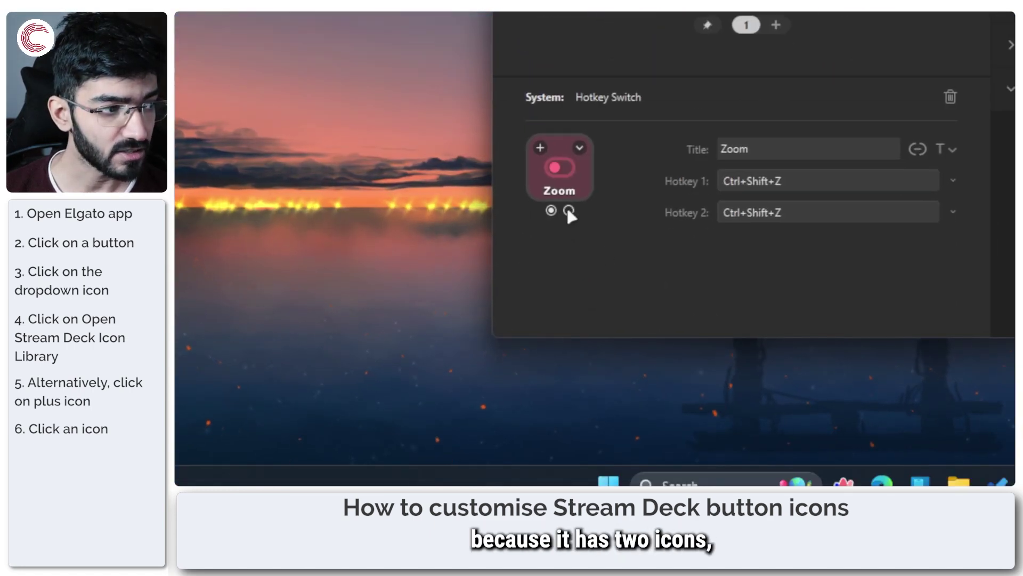
pyautogui.click(569, 210)
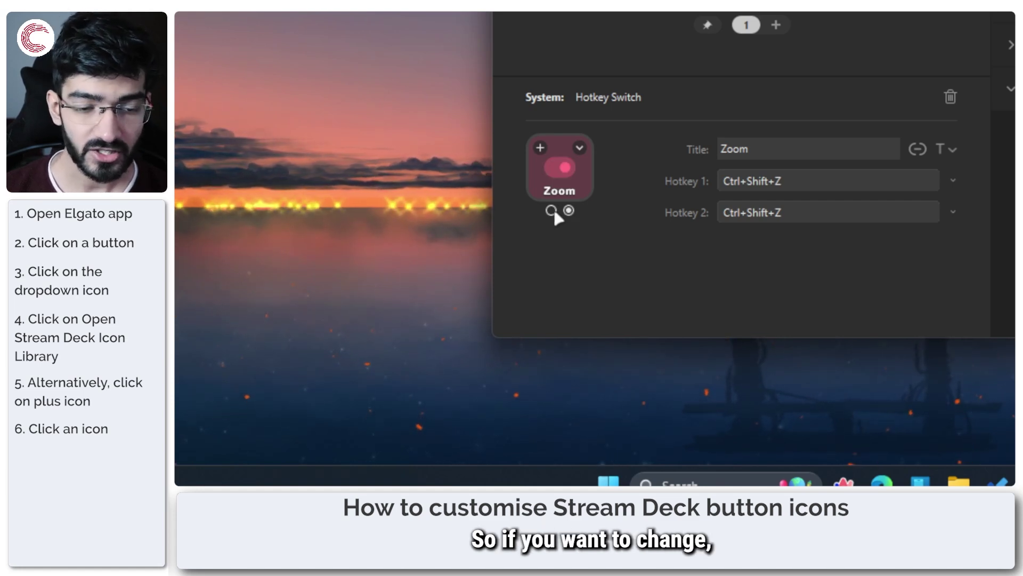
pyautogui.click(552, 212)
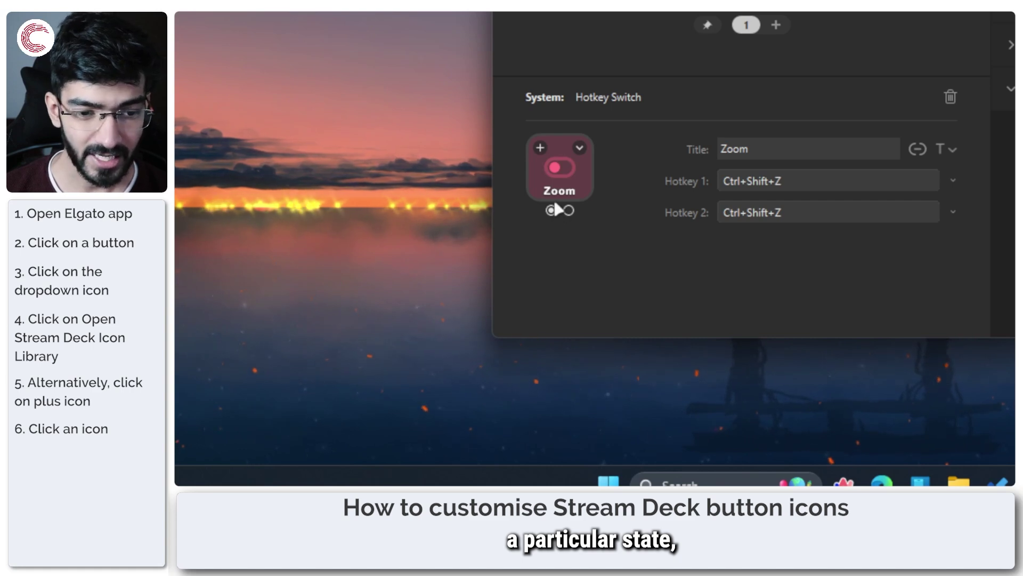
pyautogui.click(580, 148)
pyautogui.click(646, 116)
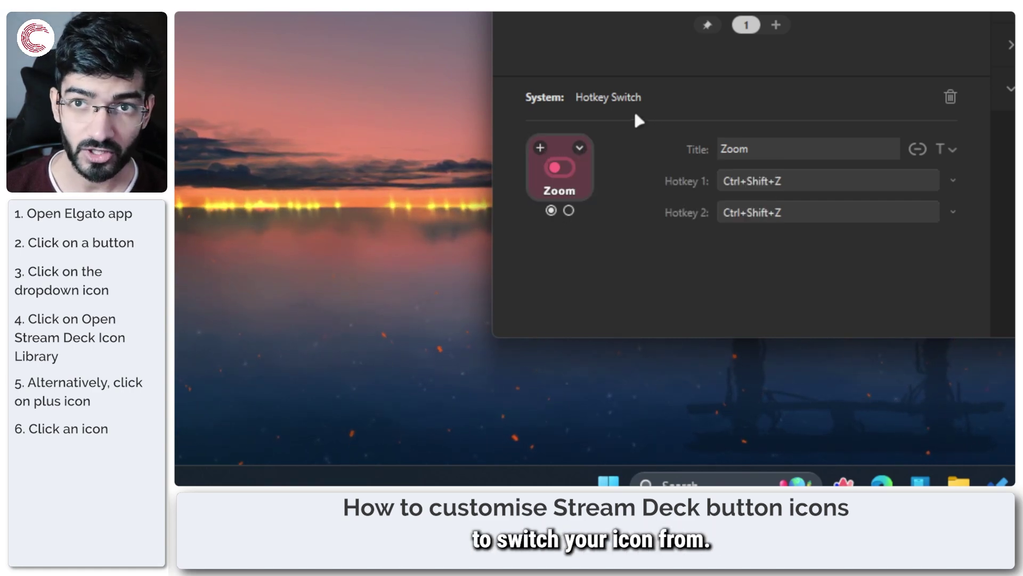
# Open the Icon Library for the Zoom key and browse the WaveLink icons.
pyautogui.click(541, 147)
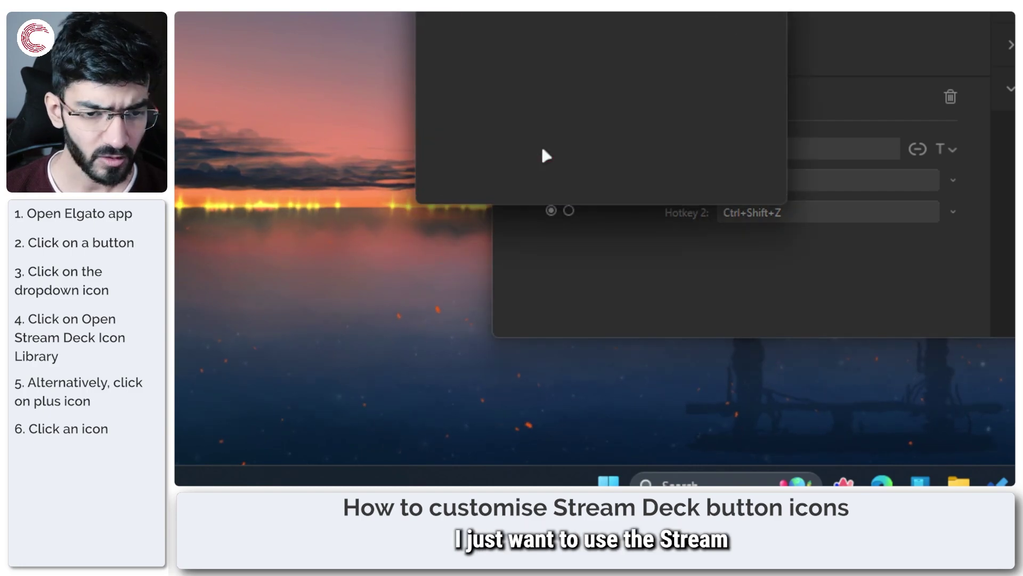
pyautogui.scroll(-2, 556, 270)
pyautogui.scroll(-3, 559, 254)
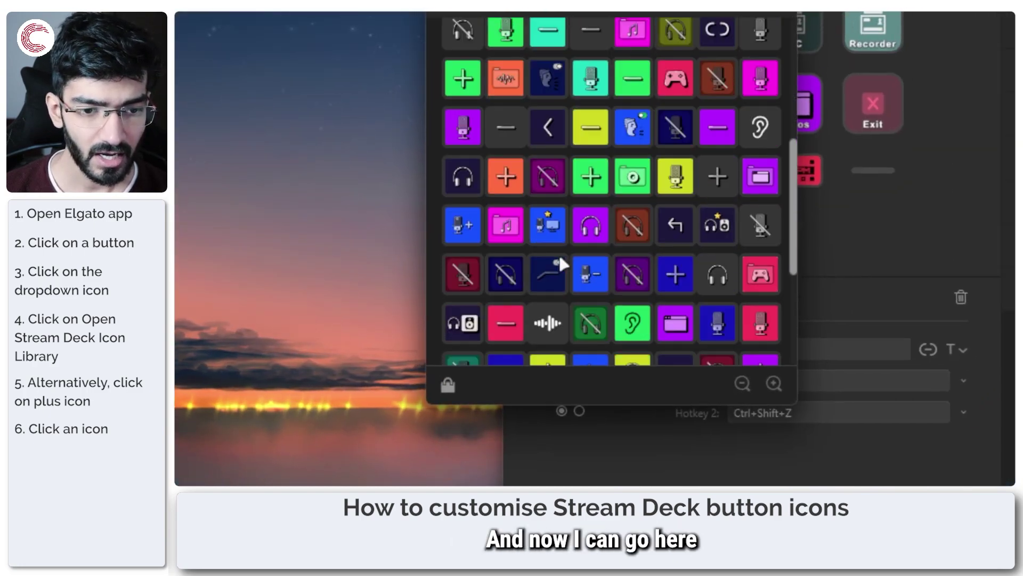
pyautogui.scroll(-2, 558, 254)
pyautogui.scroll(-1, 560, 259)
pyautogui.scroll(-1, 560, 259)
pyautogui.scroll(1, 560, 258)
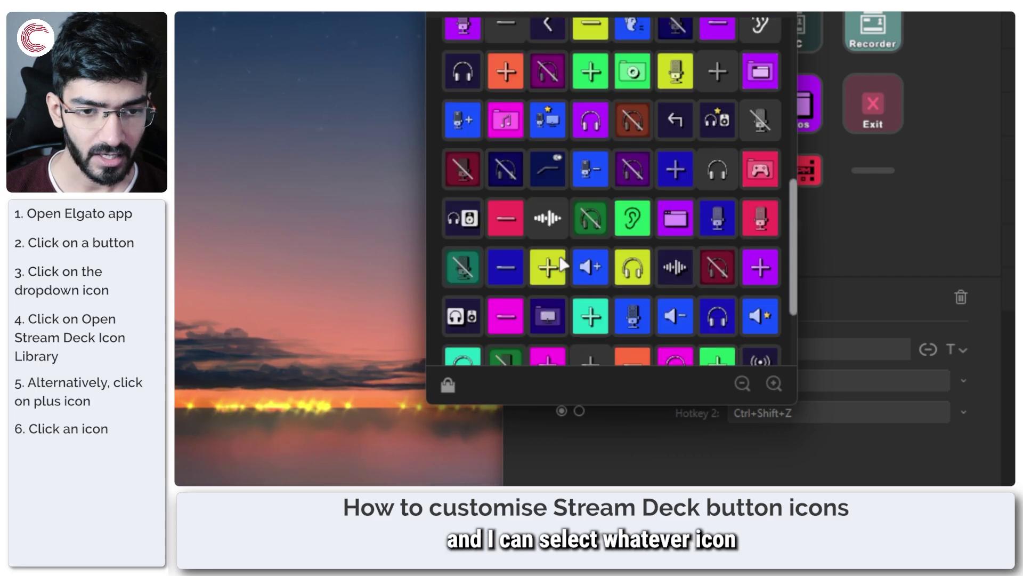
pyautogui.scroll(3, 559, 259)
pyautogui.scroll(3, 559, 258)
pyautogui.scroll(1, 563, 261)
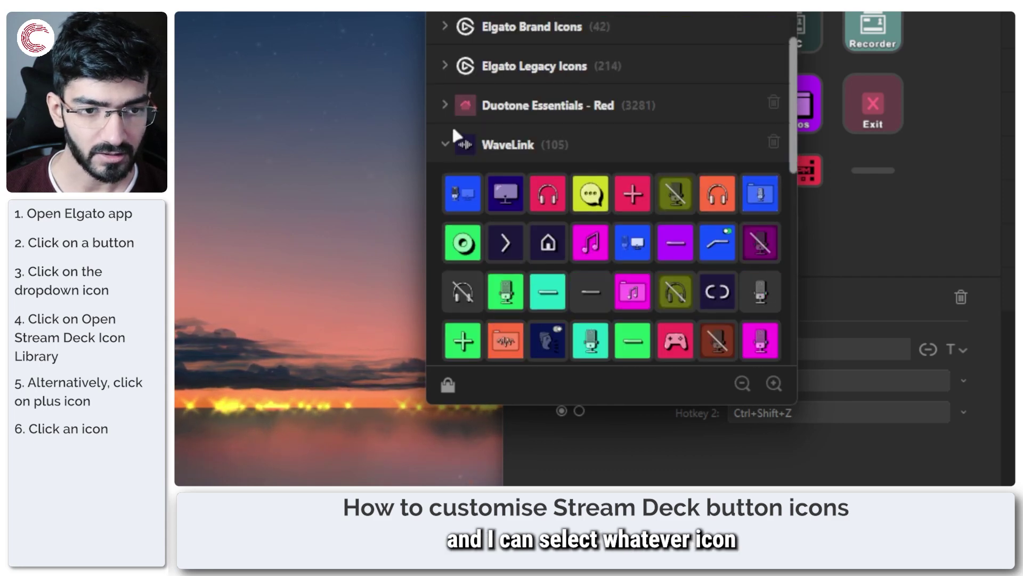
# Collapse WaveLink, browse Duotone Essentials - Red, and start a library search.
pyautogui.click(451, 140)
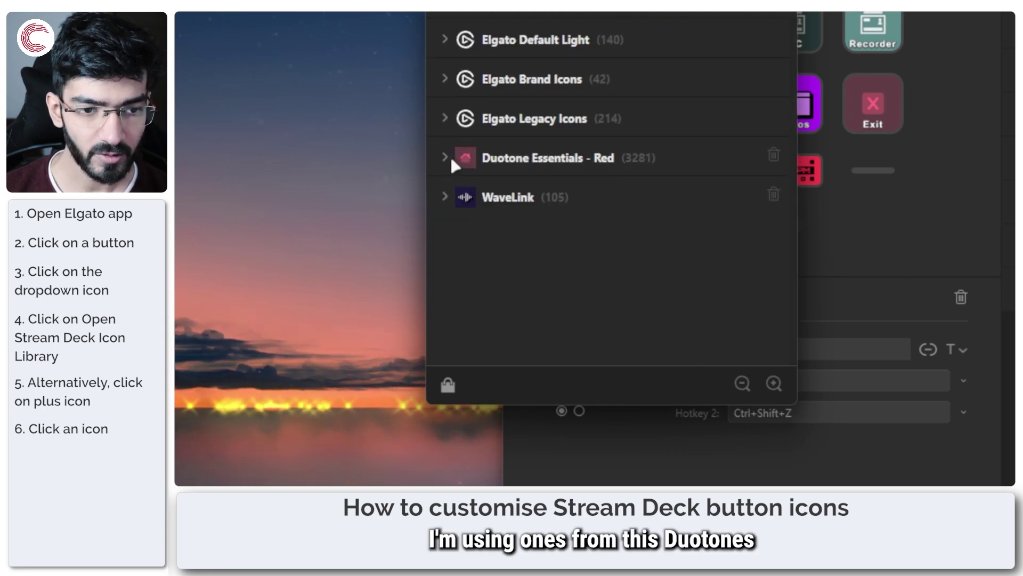
pyautogui.click(449, 154)
pyautogui.click(552, 163)
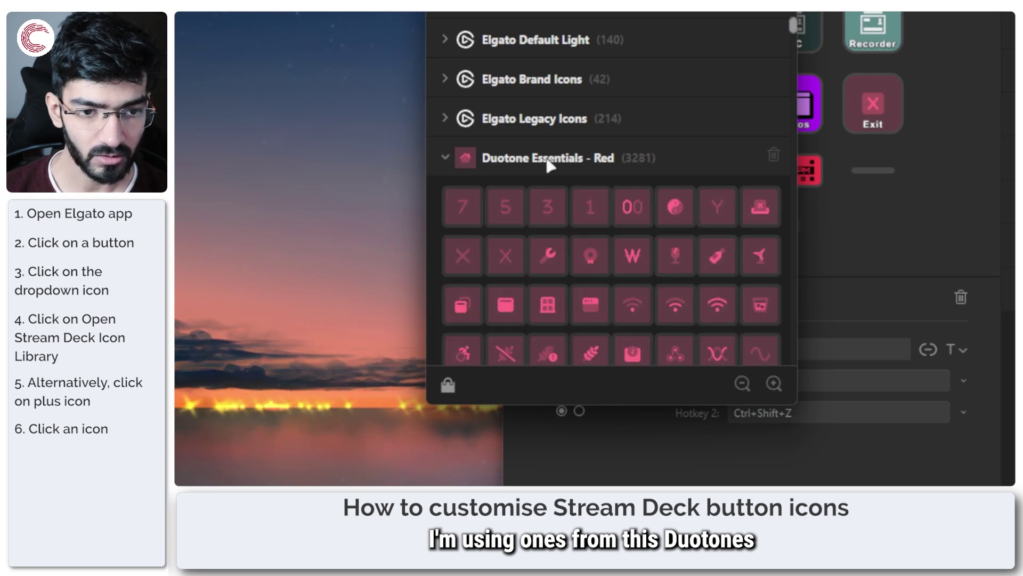
pyautogui.scroll(-2, 554, 256)
pyautogui.scroll(-5, 554, 255)
pyautogui.scroll(-5, 555, 253)
pyautogui.scroll(-5, 555, 249)
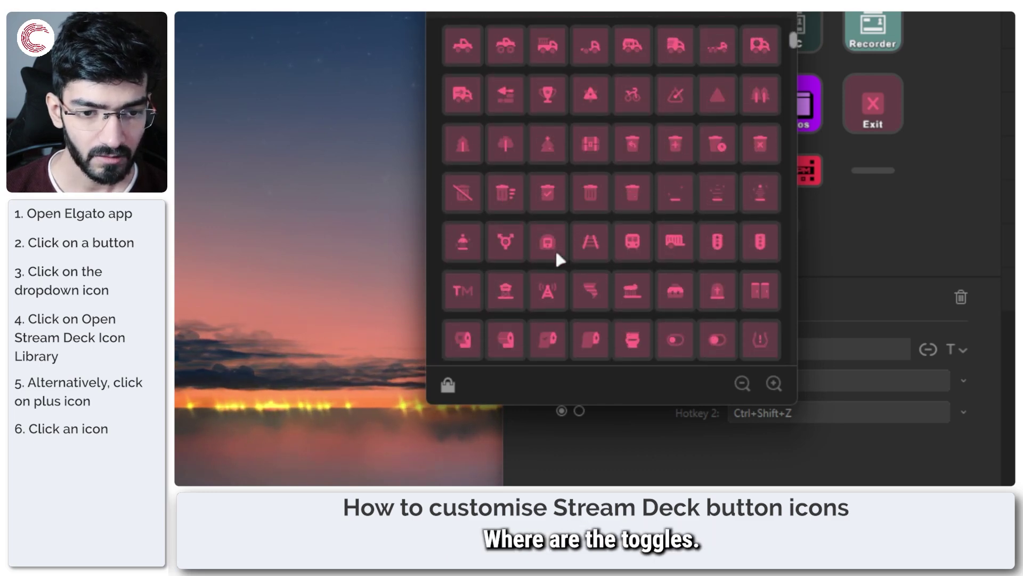
pyautogui.scroll(-5, 555, 247)
pyautogui.click(597, 230)
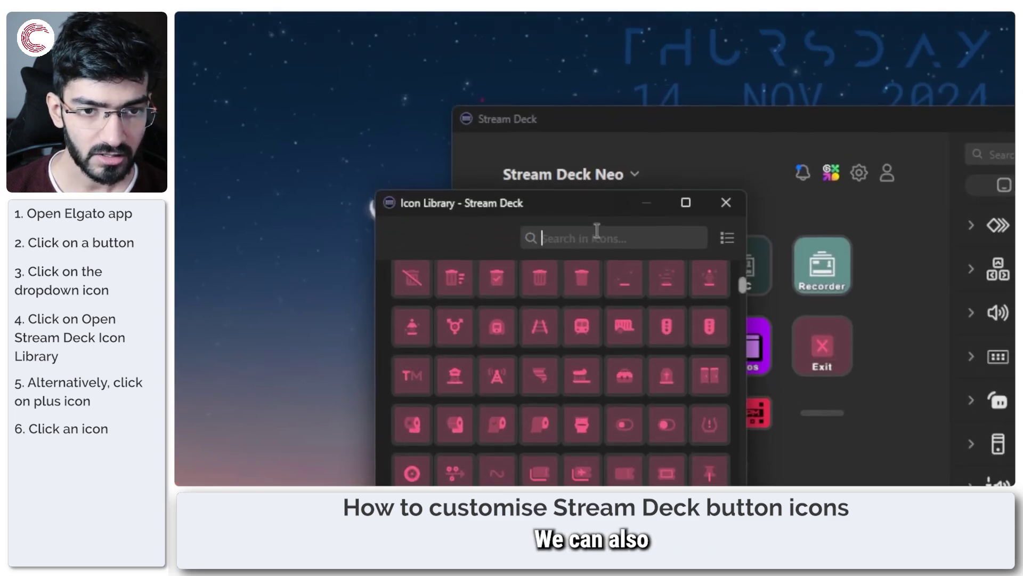
pyautogui.write('to')
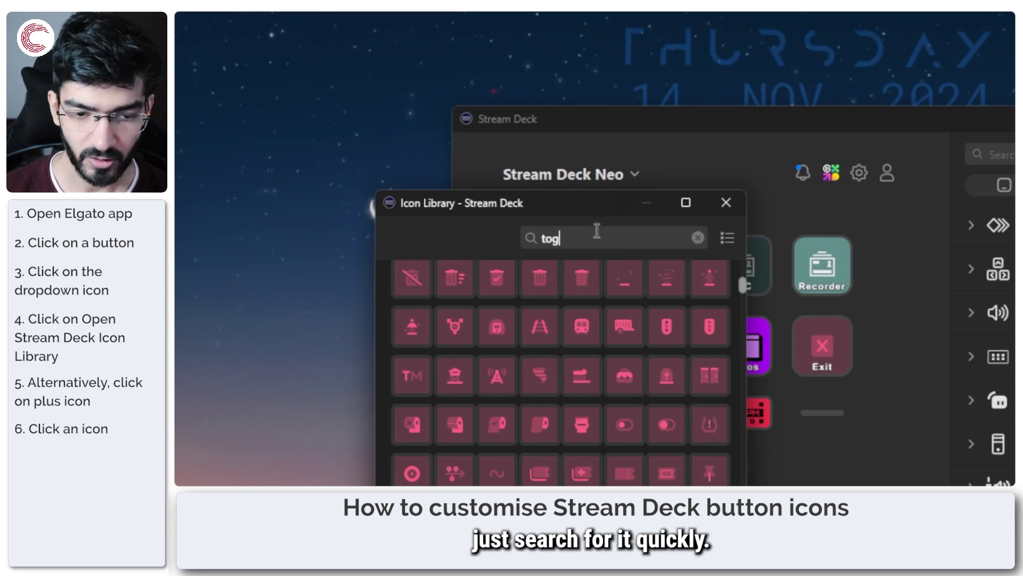
# Finish the search term 'toggle' to list toggle icons, including four red Duotone switches.
pyautogui.write('gle')
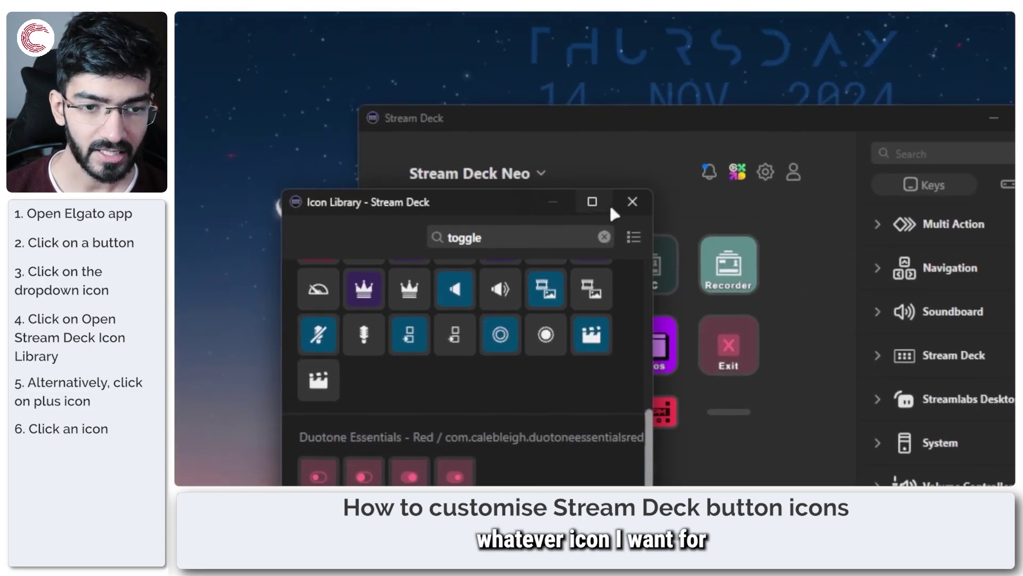
# Assign the pink toggle-switch icon to the Zoom key, then reopen, browse, and close the library.
pyautogui.click(569, 246)
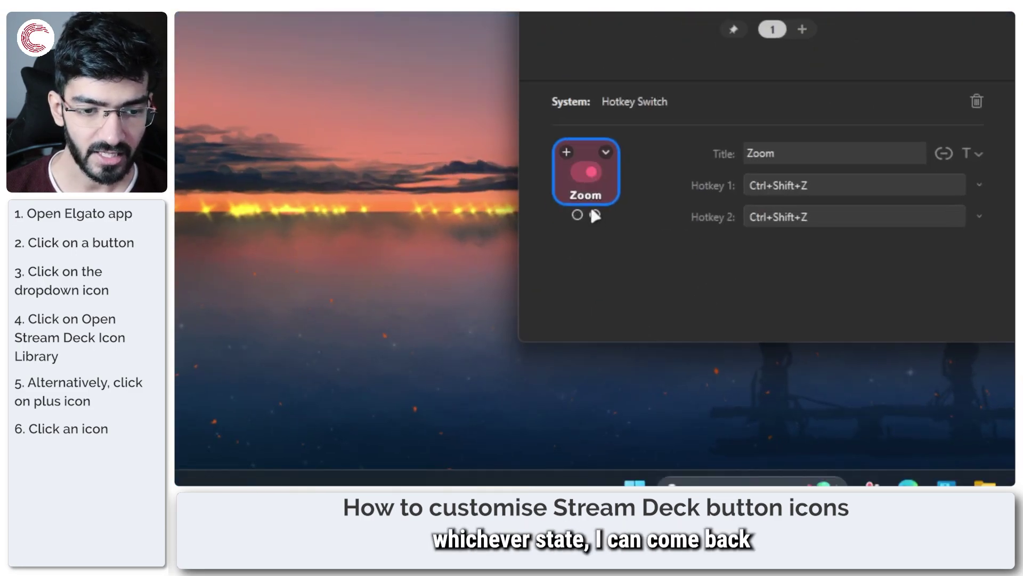
pyautogui.click(566, 152)
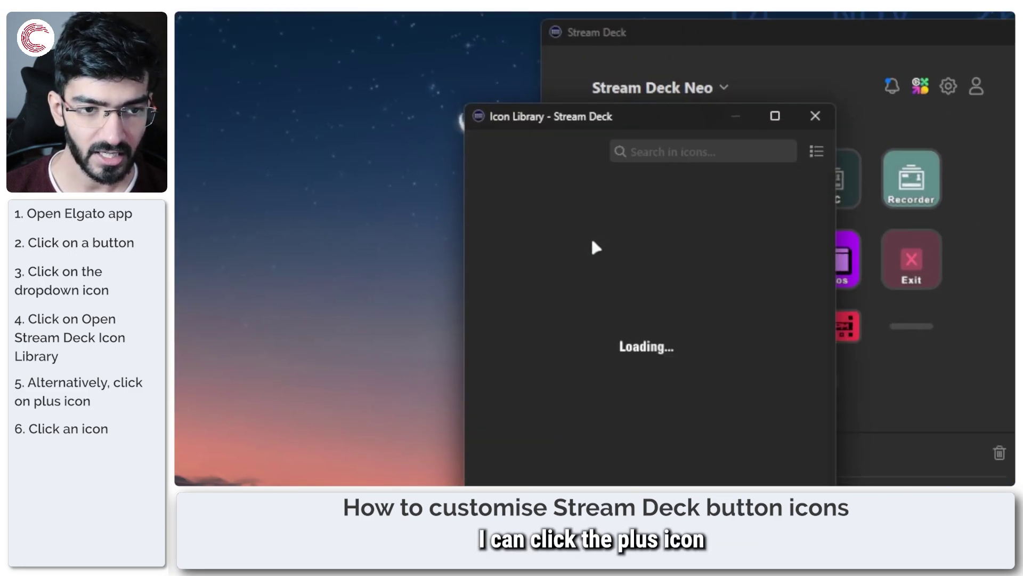
pyautogui.scroll(-1, 651, 414)
pyautogui.scroll(-3, 652, 411)
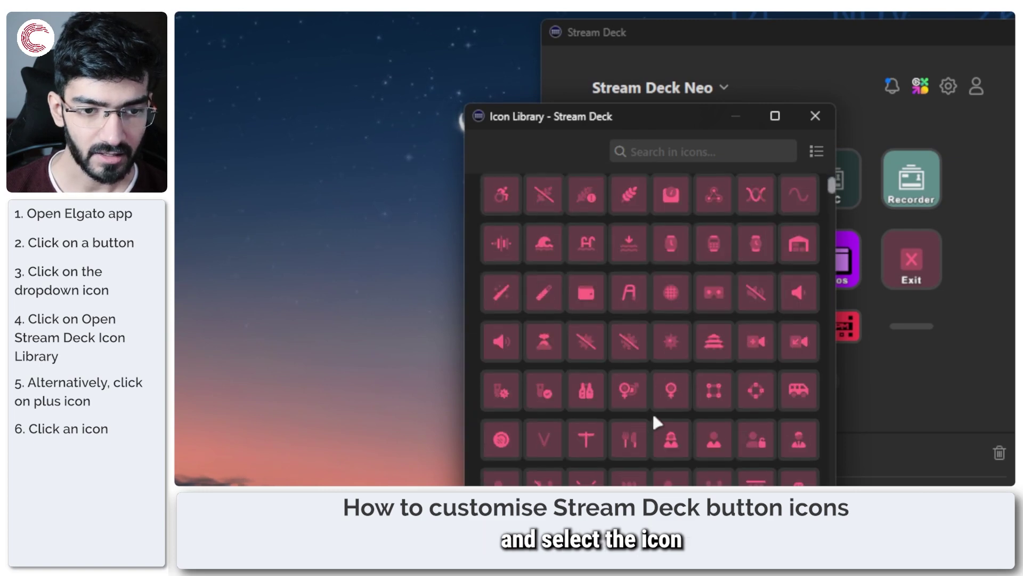
pyautogui.scroll(-5, 652, 411)
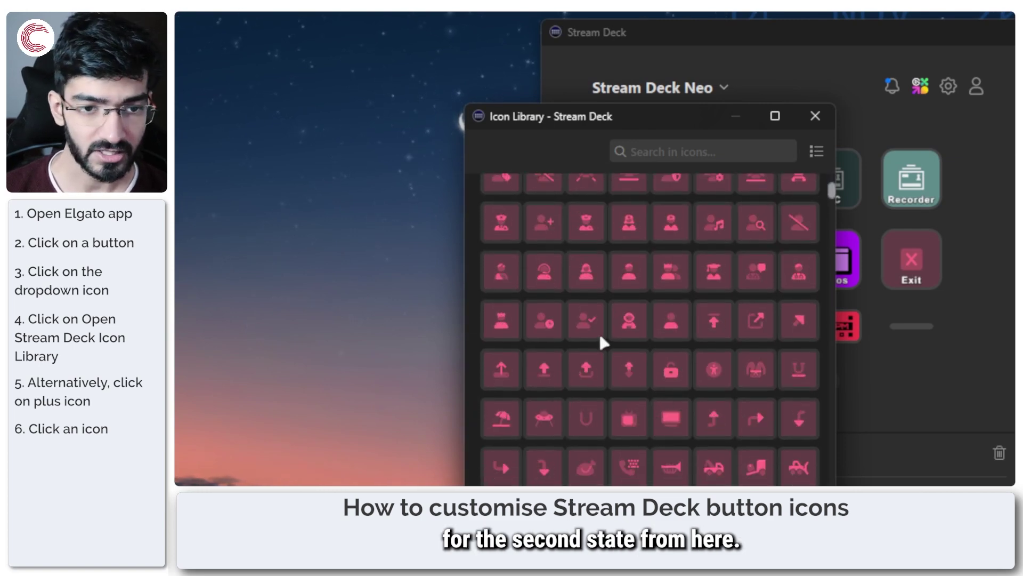
pyautogui.click(818, 127)
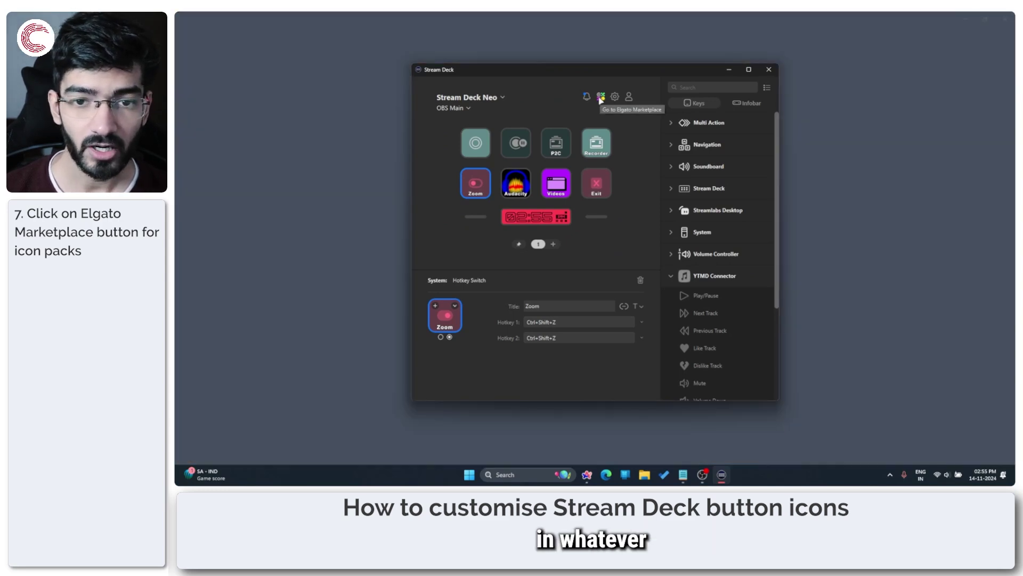
# Open Elgato Marketplace in the browser and view its Stream Deck icon packs listing.
pyautogui.click(601, 98)
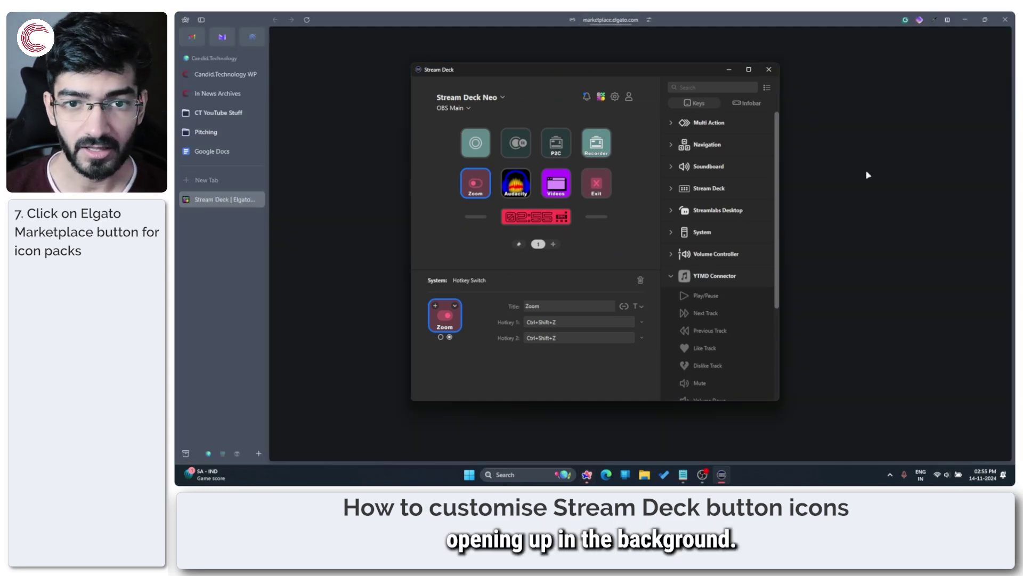
pyautogui.click(868, 175)
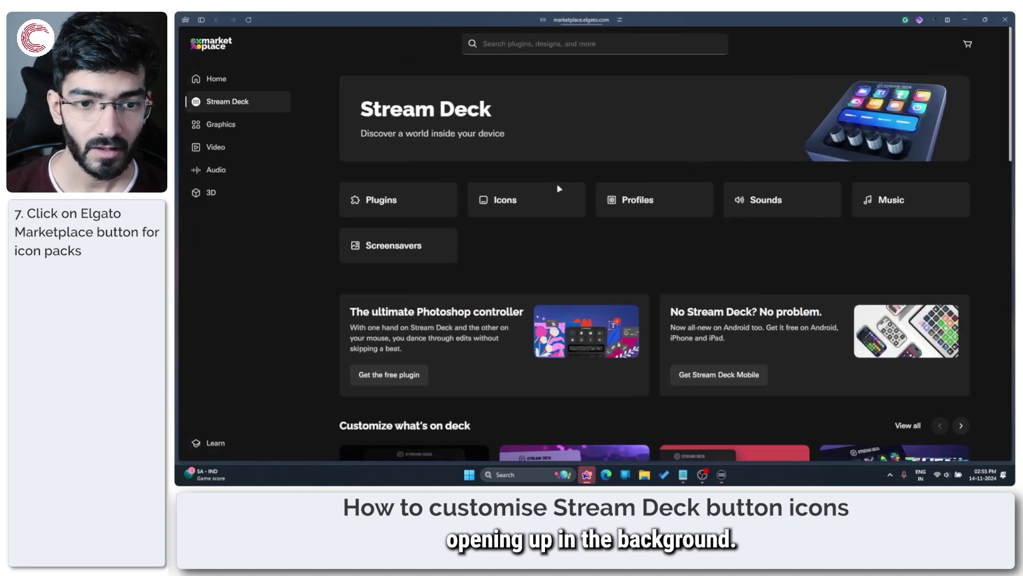
pyautogui.click(509, 203)
# Scroll down the Stream Deck Icons listing and load more free icon packs with Show more.
pyautogui.scroll(-1, 631, 208)
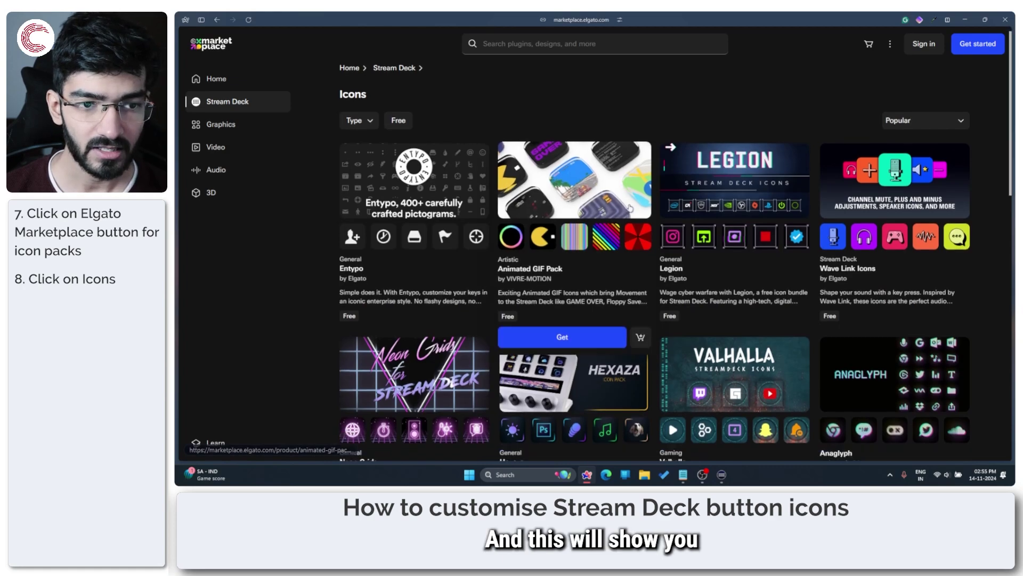
pyautogui.scroll(-4, 630, 207)
pyautogui.scroll(-6, 634, 218)
pyautogui.scroll(-4, 639, 229)
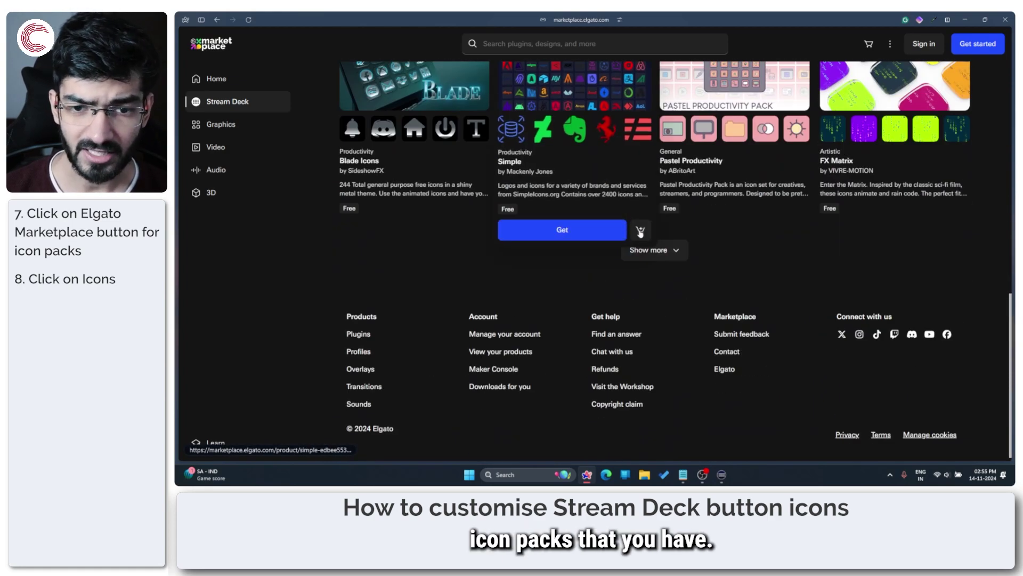
pyautogui.click(660, 254)
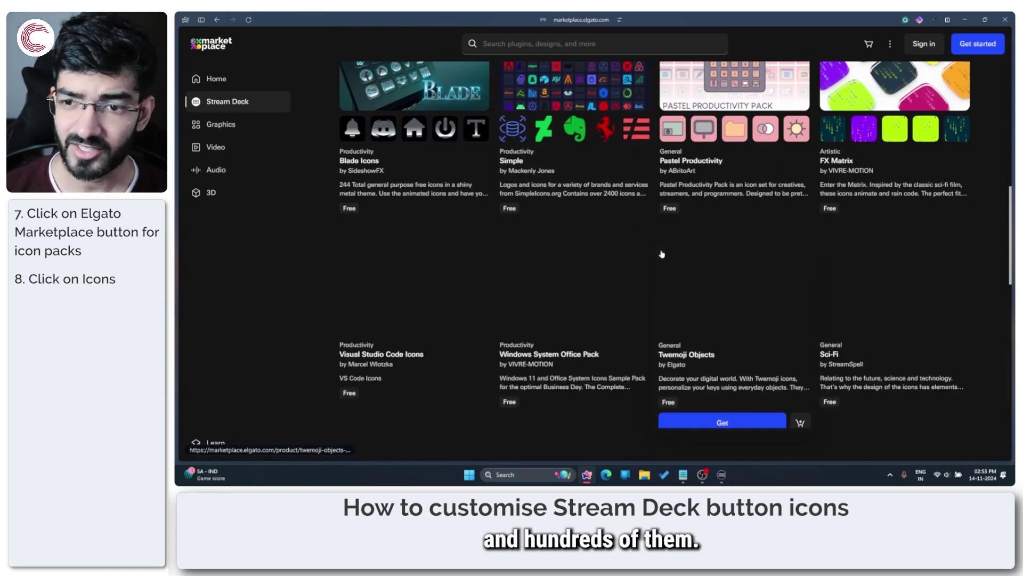
# Browse the newly loaded packs down to Material by Google and NVIDIA by Elgato.
pyautogui.scroll(-2, 661, 250)
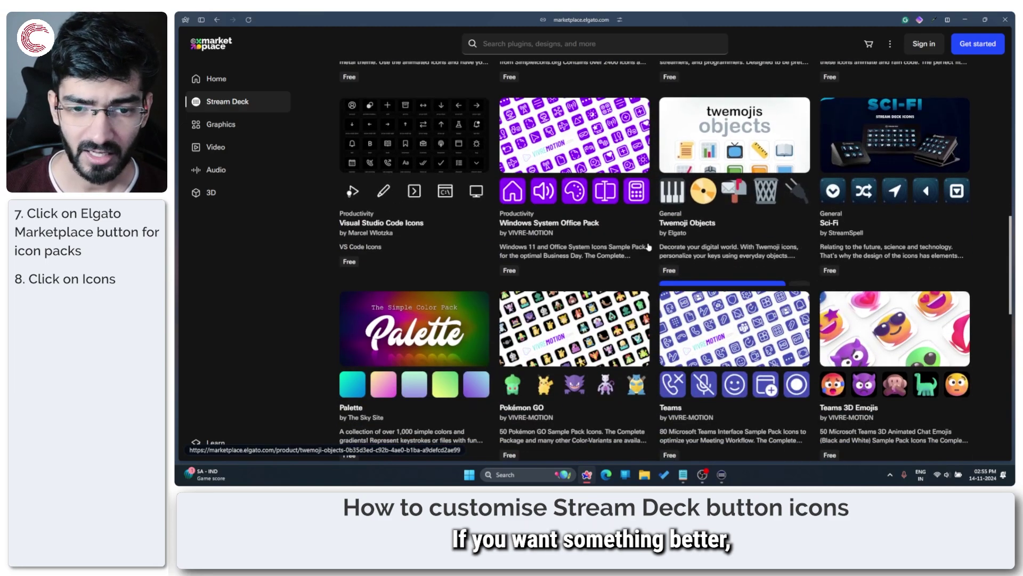
pyautogui.scroll(-2, 649, 286)
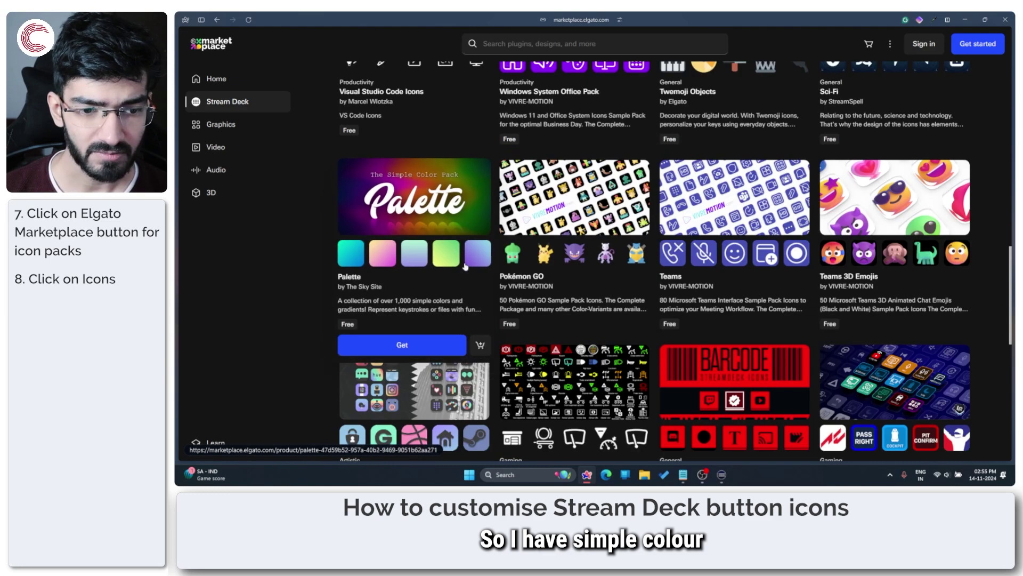
pyautogui.scroll(-3, 465, 267)
pyautogui.moveTo(414, 256)
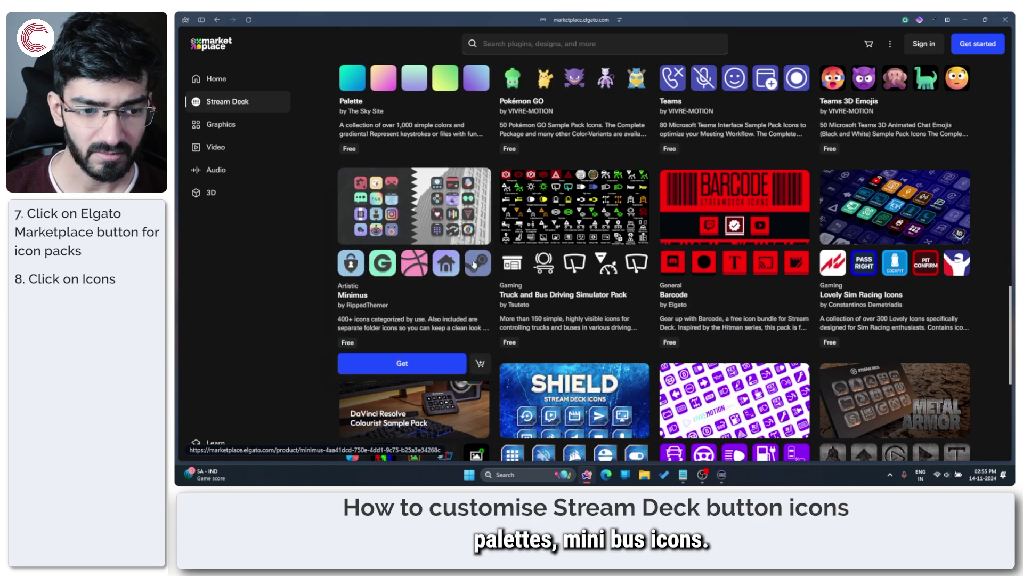
pyautogui.scroll(-5, 473, 263)
pyautogui.scroll(4, 646, 260)
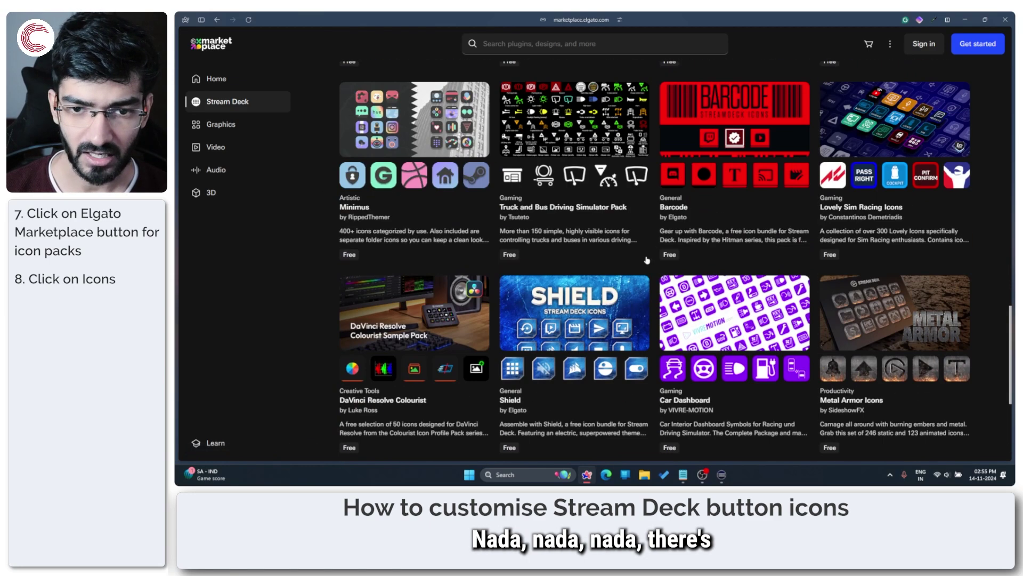
pyautogui.scroll(5, 647, 260)
pyautogui.scroll(5, 646, 260)
pyautogui.scroll(4, 646, 259)
pyautogui.scroll(4, 644, 259)
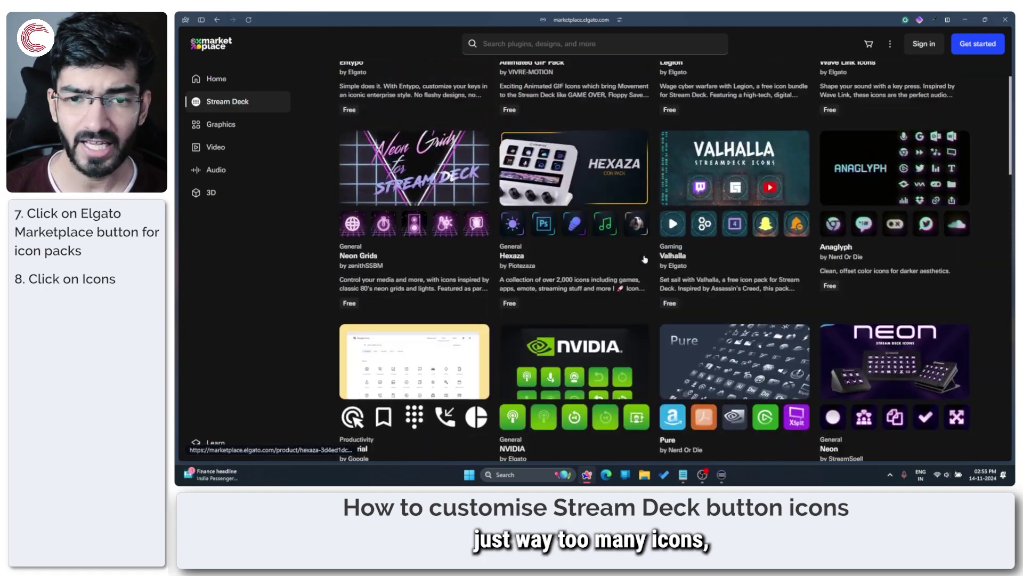
pyautogui.scroll(-2, 644, 259)
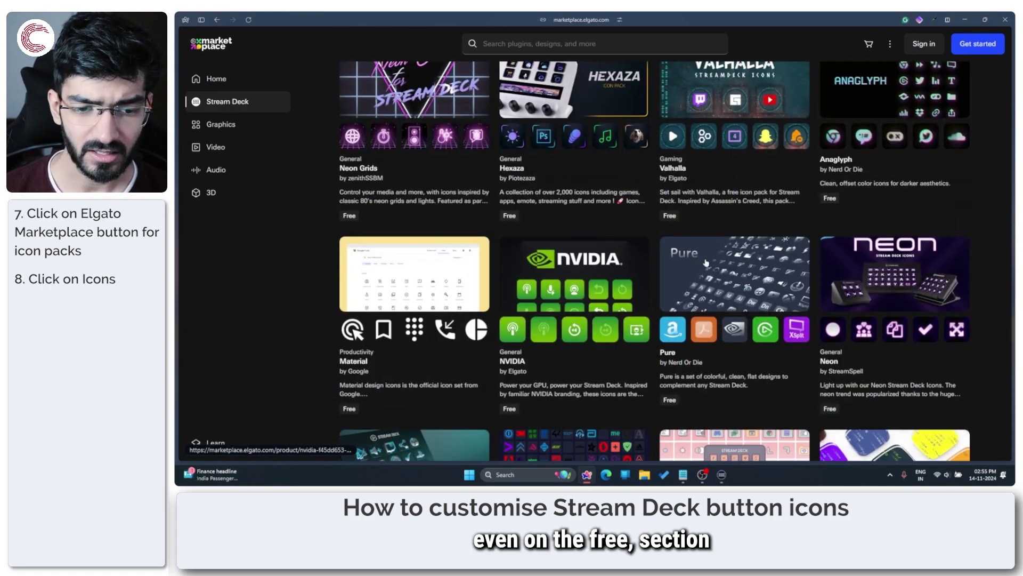
pyautogui.scroll(1, 645, 264)
pyautogui.scroll(-1, 644, 265)
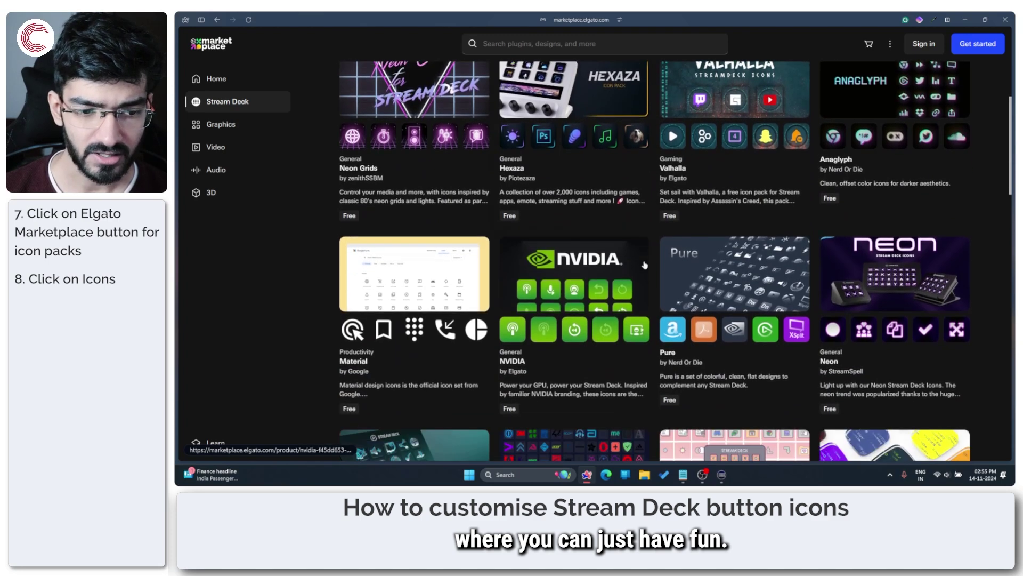
pyautogui.scroll(-2, 533, 240)
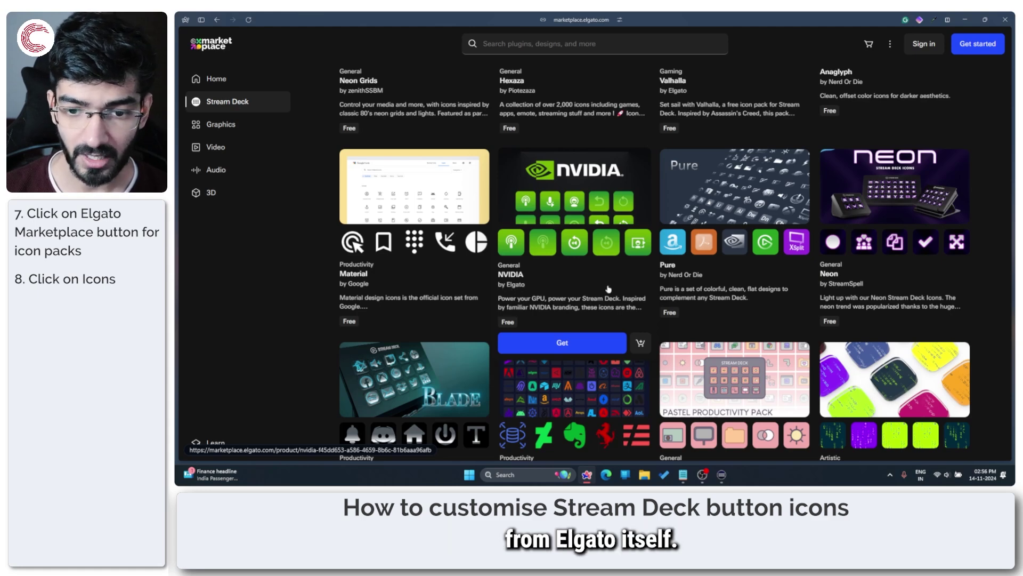
pyautogui.scroll(3, 608, 288)
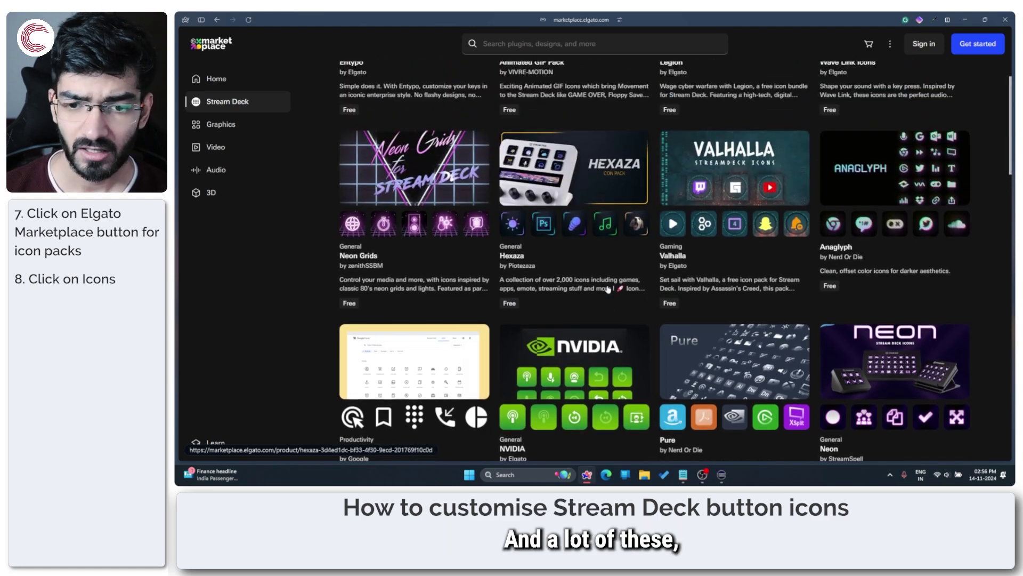
pyautogui.moveTo(735, 216)
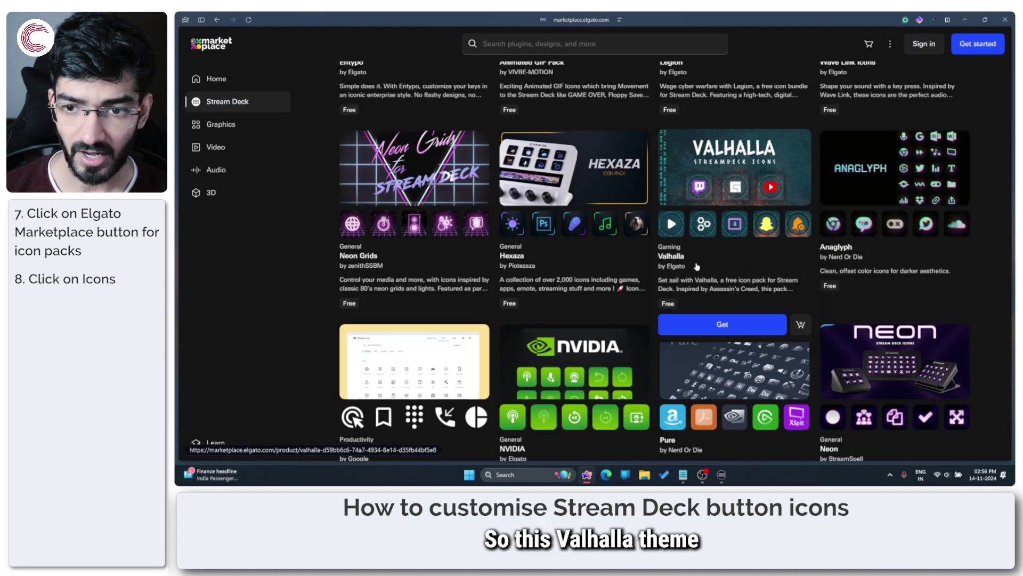
pyautogui.scroll(4, 731, 273)
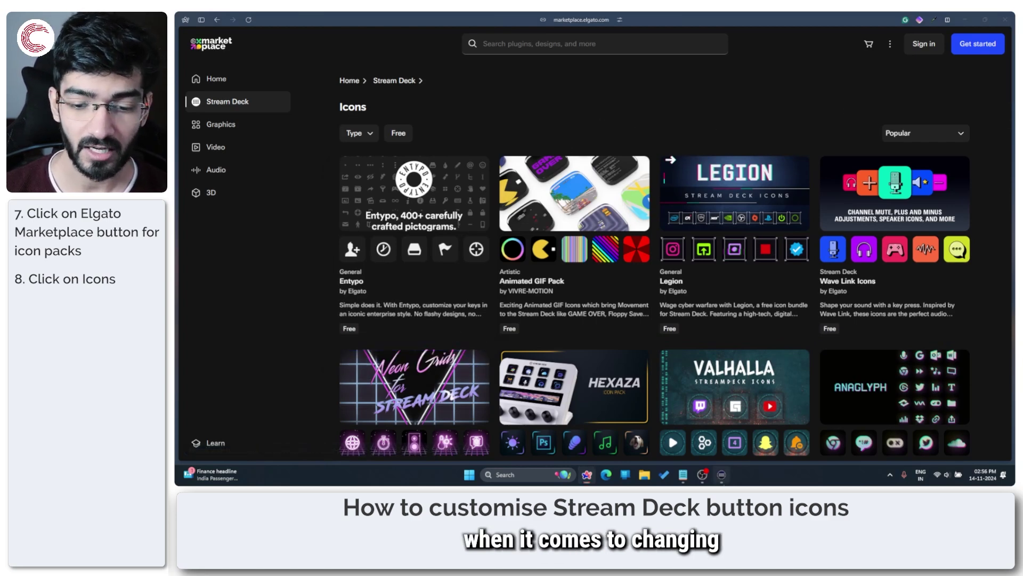
pyautogui.click(721, 475)
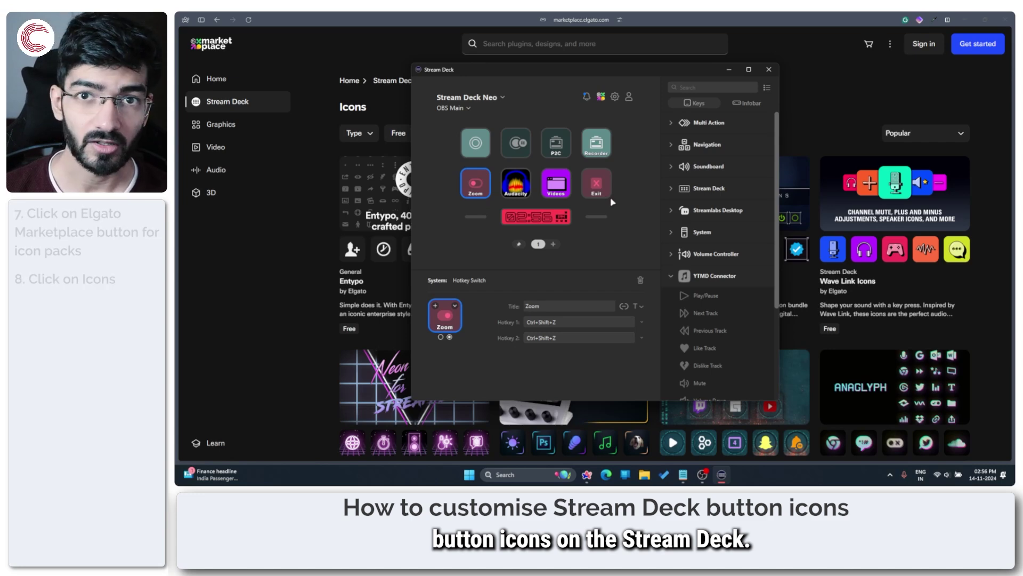